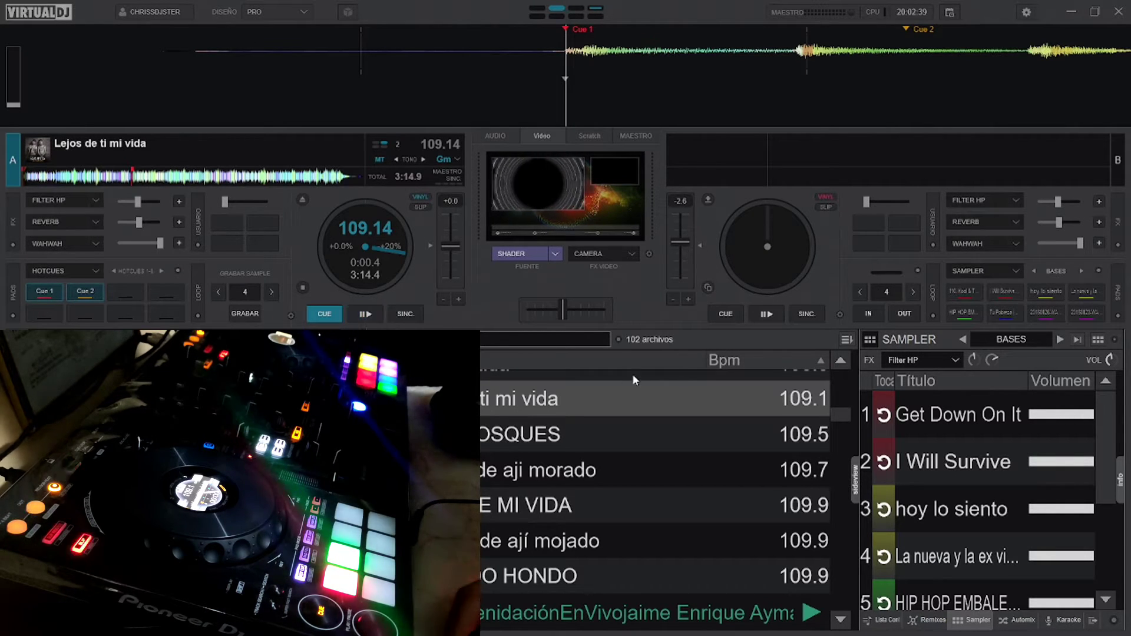
Step: Show the sampler bank as trigger pads and create a new sample bank named jghgh
left_click(1100, 340)
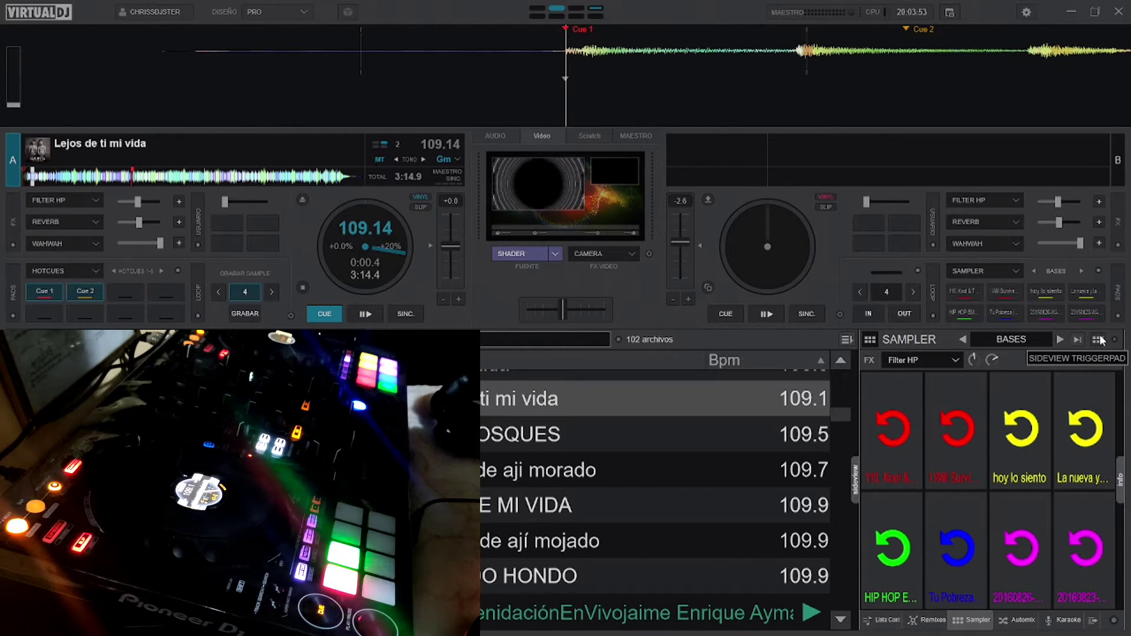
left_click(1027, 341)
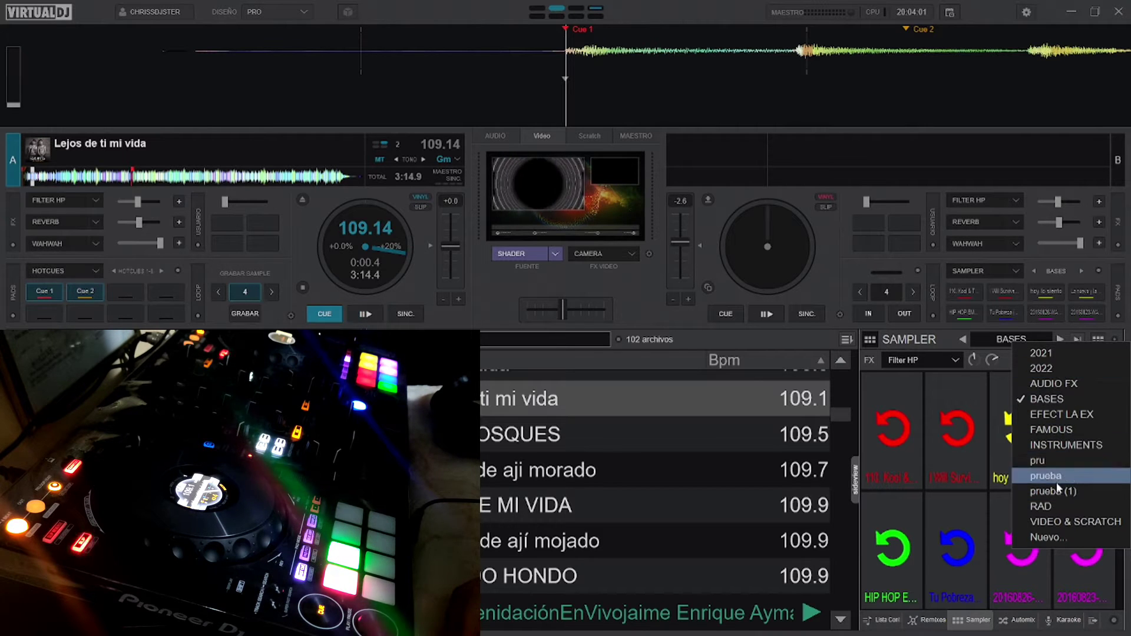
left_click(1059, 536)
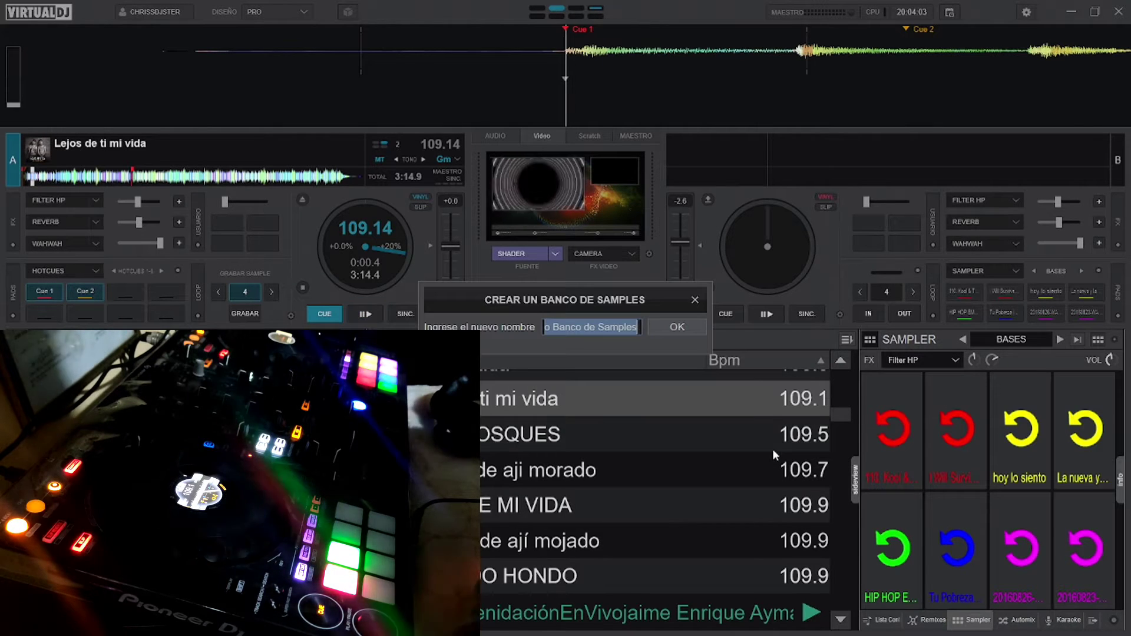
type("jghgh")
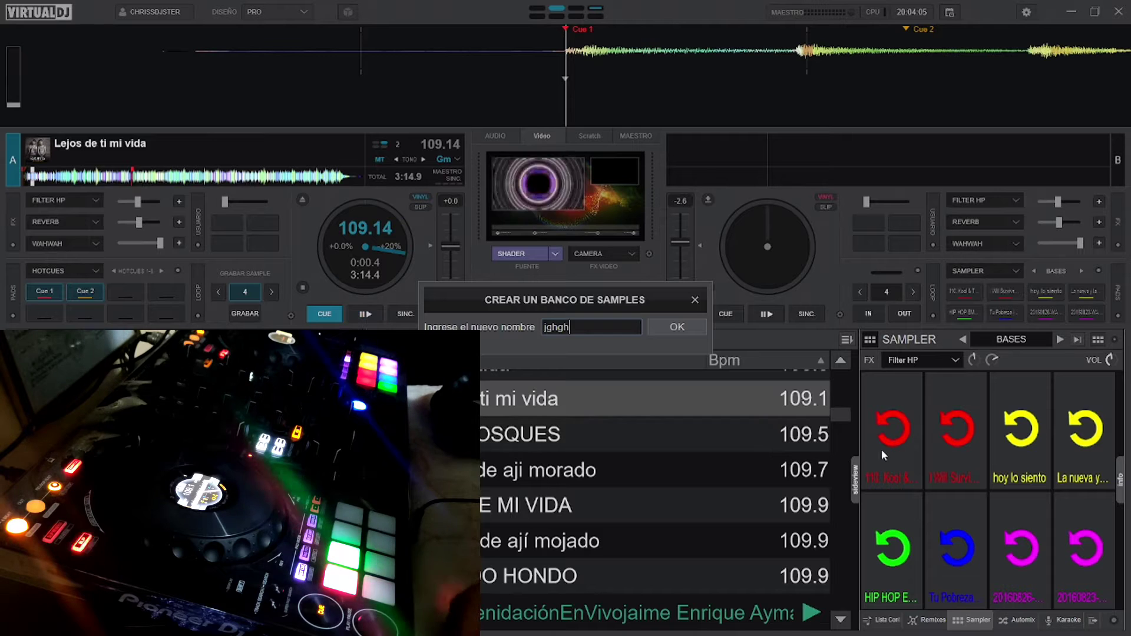
left_click(669, 331)
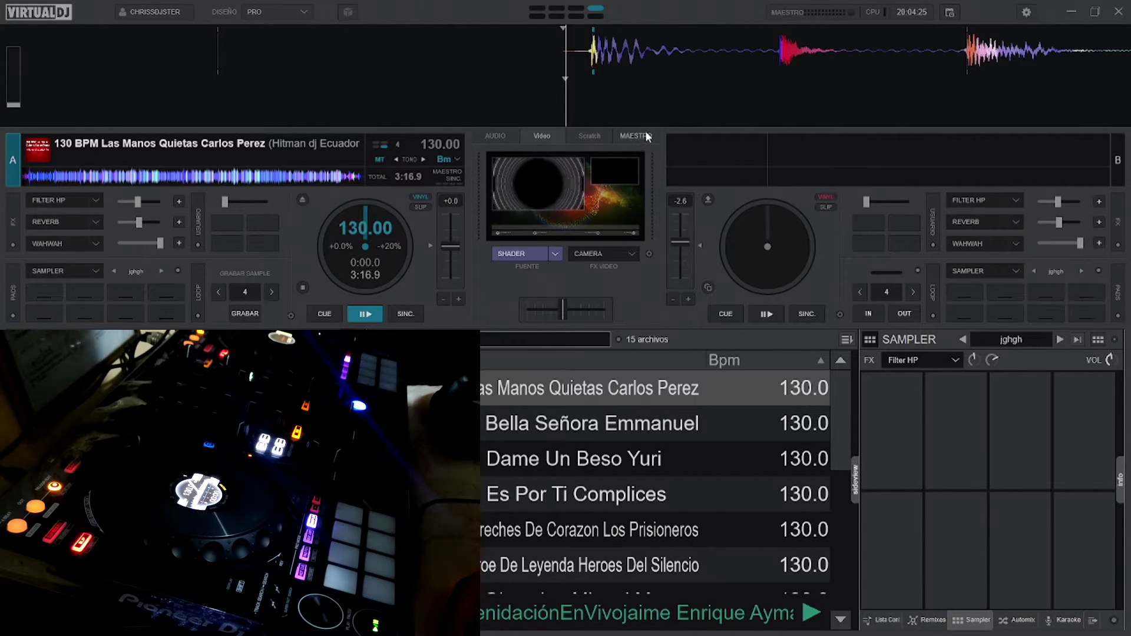
scroll(649, 69, "down", 5)
scroll(648, 69, "up", 6)
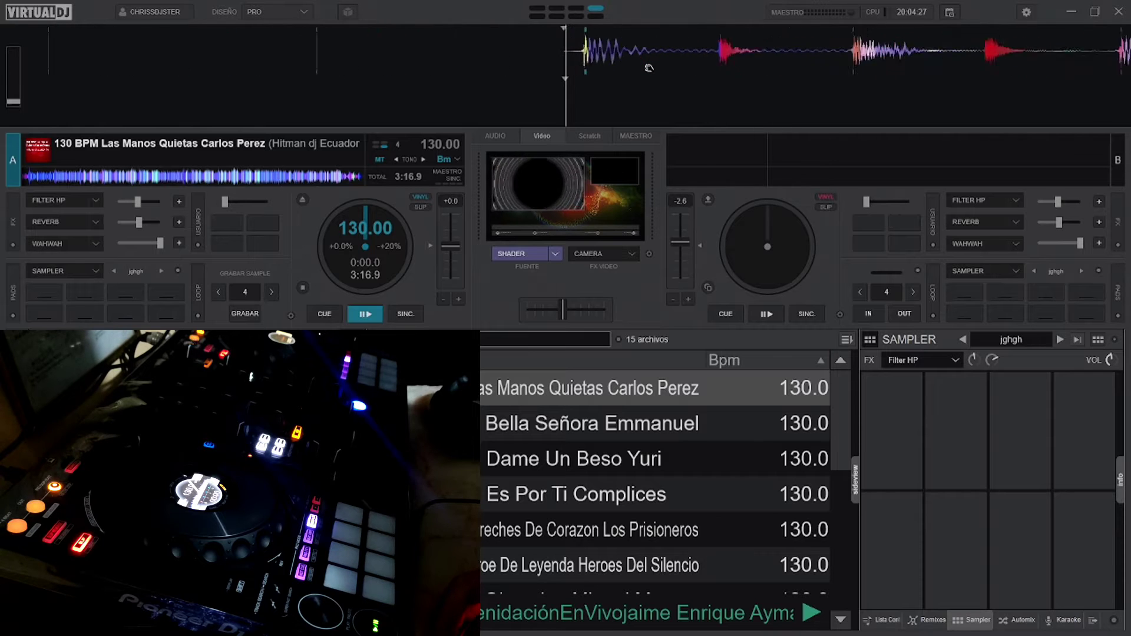
scroll(648, 68, "down", 1)
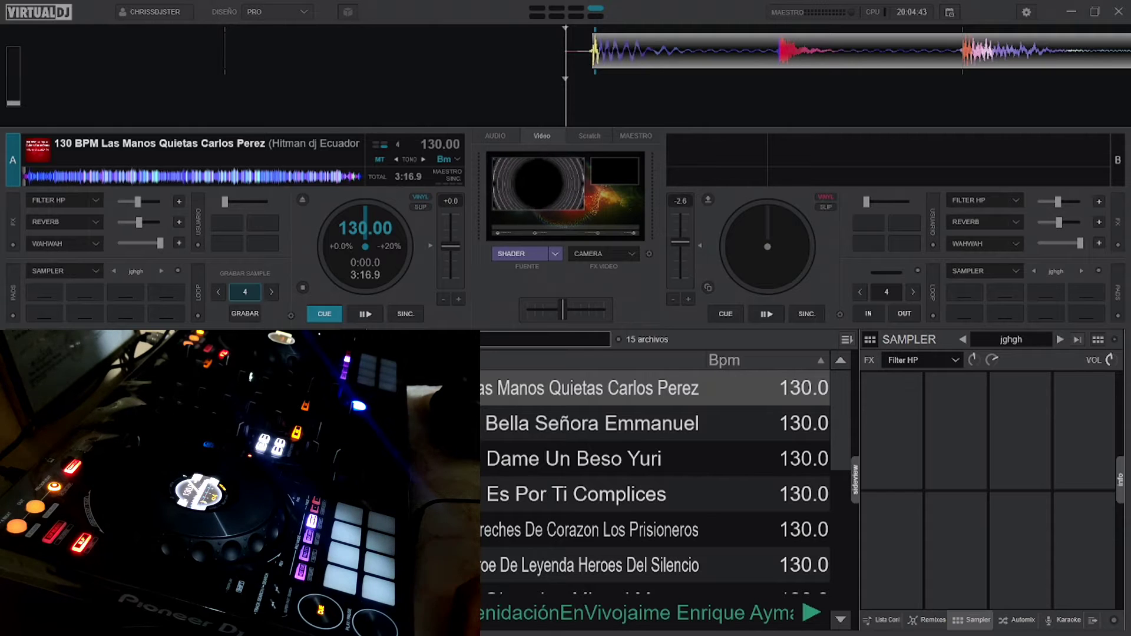
Step: Switch deck A's loop section to Loops (main) and back to the sample recording controls
left_click(198, 316)
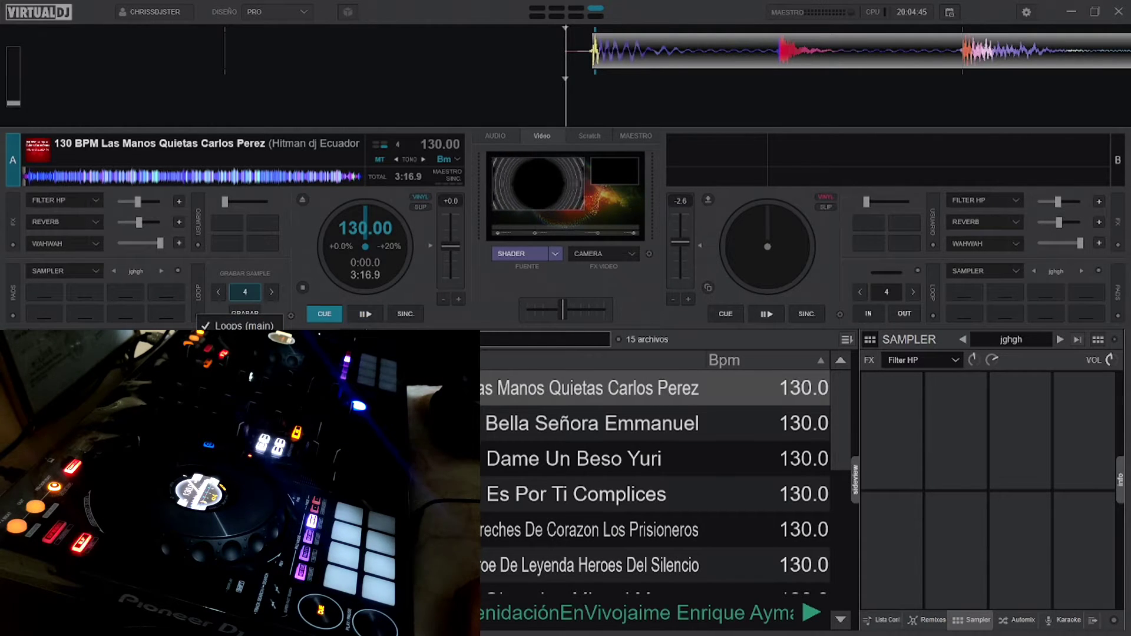
left_click(238, 325)
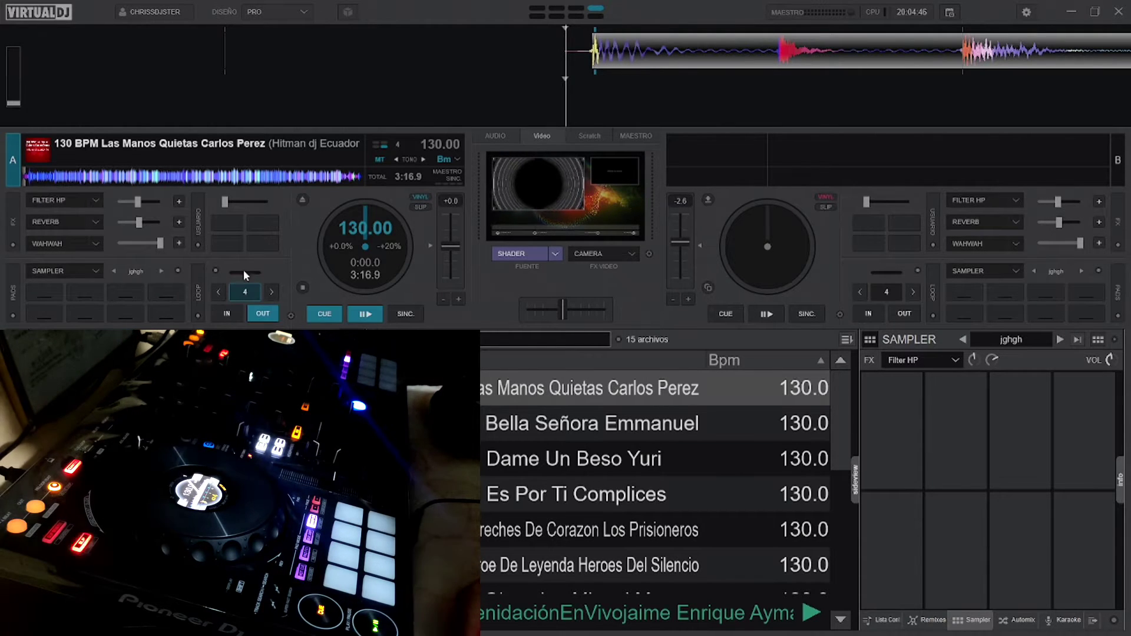
left_click(198, 315)
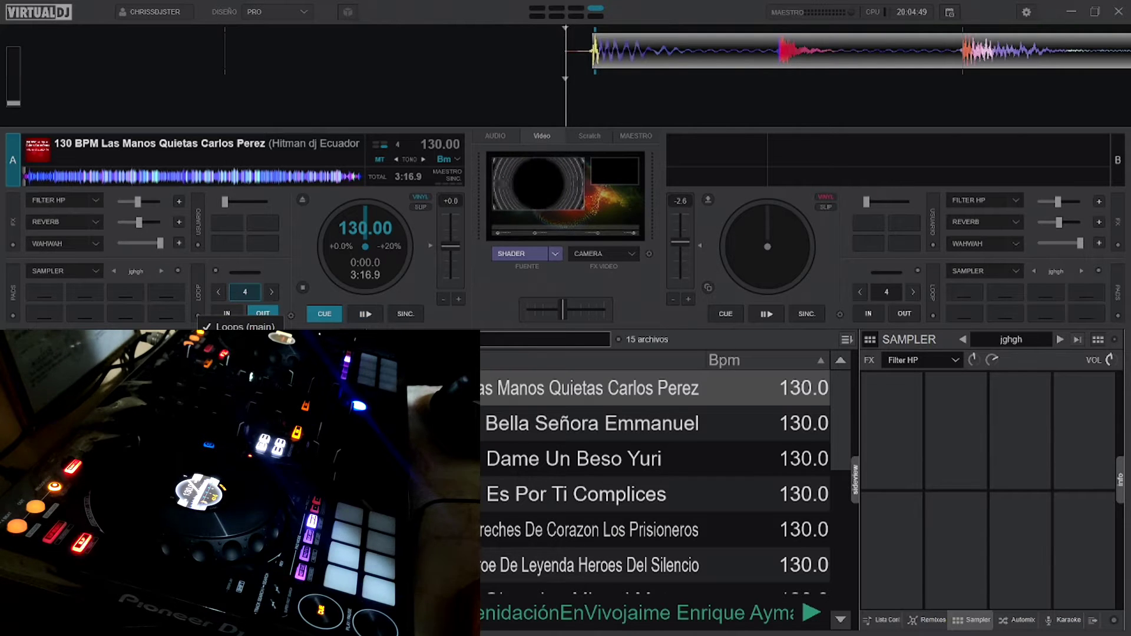
left_click(239, 326)
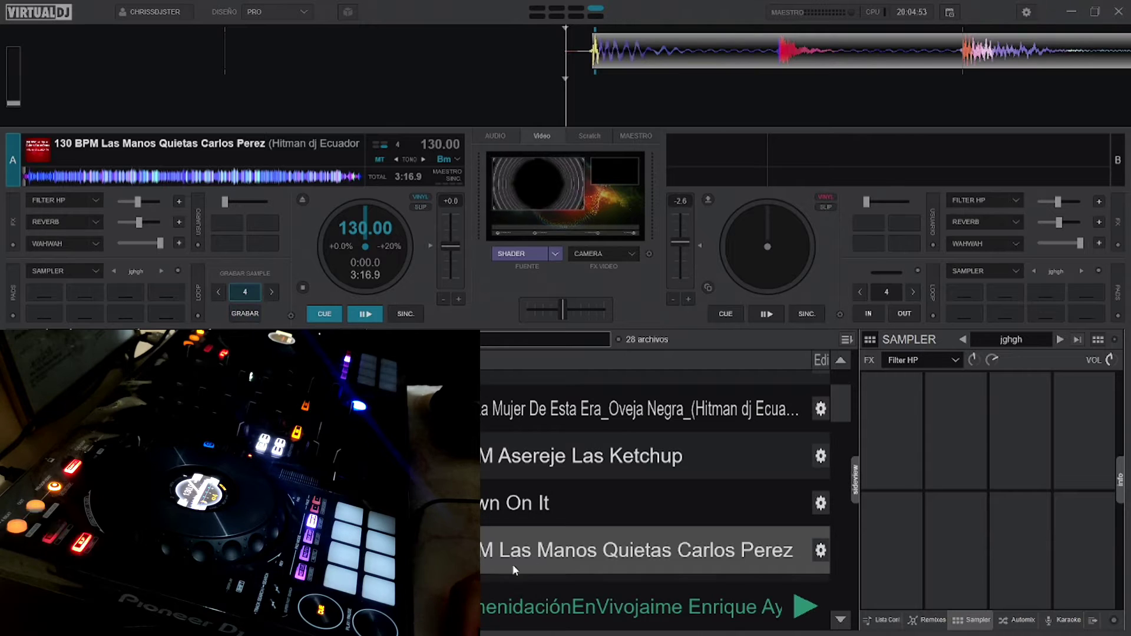
Step: Add the recorded 130 BPM Las Manos Quietas sample to the bank's first slot and show the bank as a list
left_click_drag(504, 557, 884, 442)
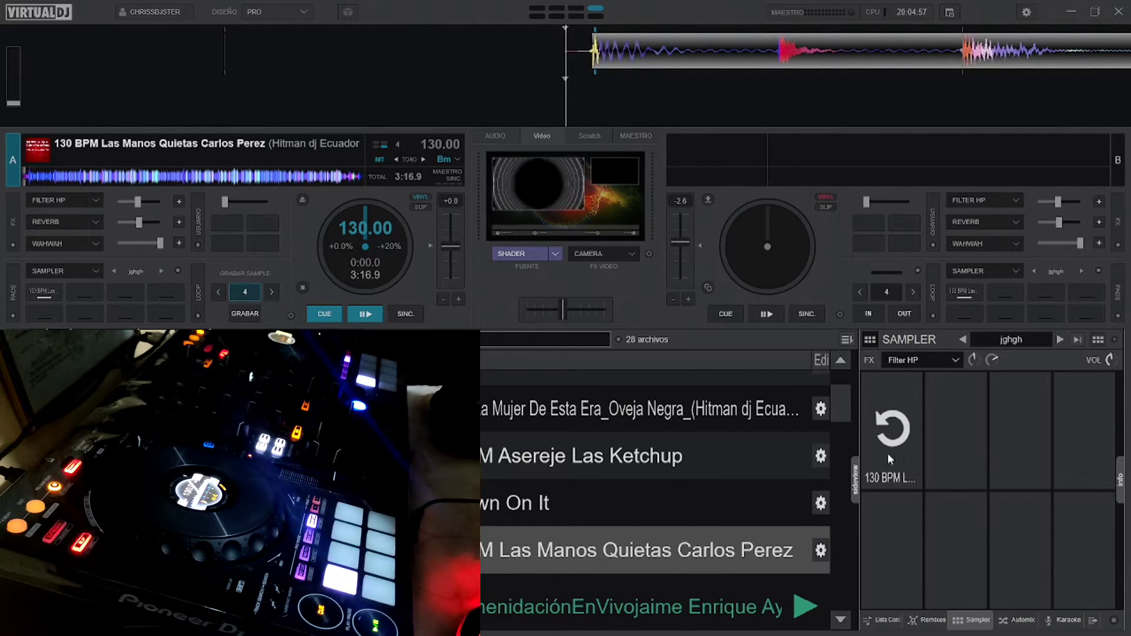
left_click(887, 454)
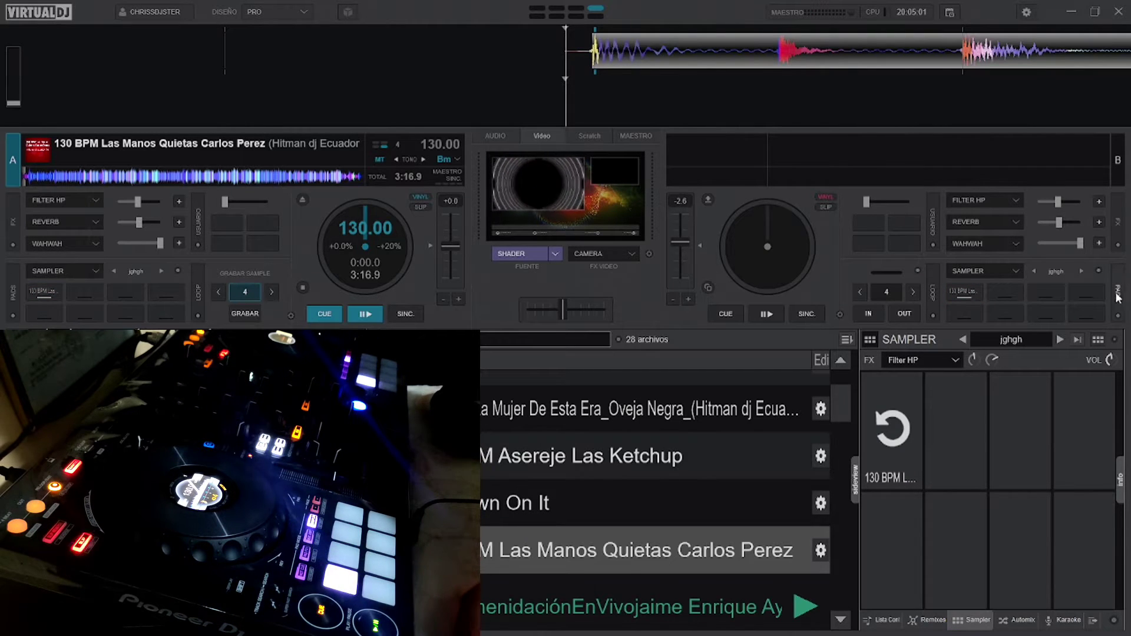
left_click(1097, 341)
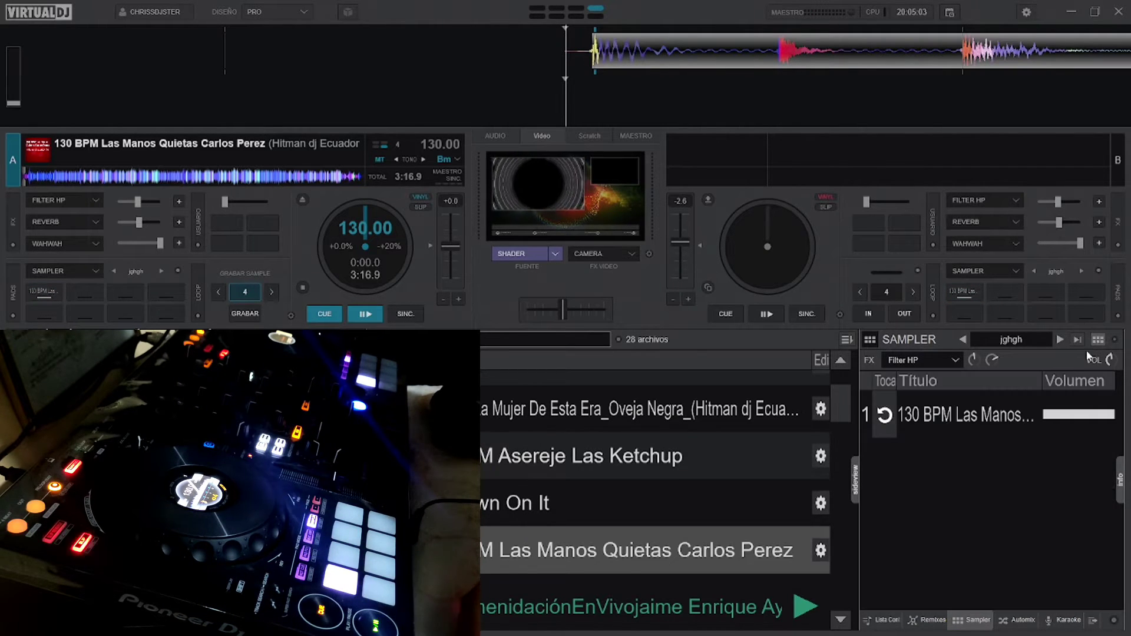
Step: Edit the first sample, setting its color to azul and its repeat option to Sync-Inicio, and save it
right_click(964, 410)
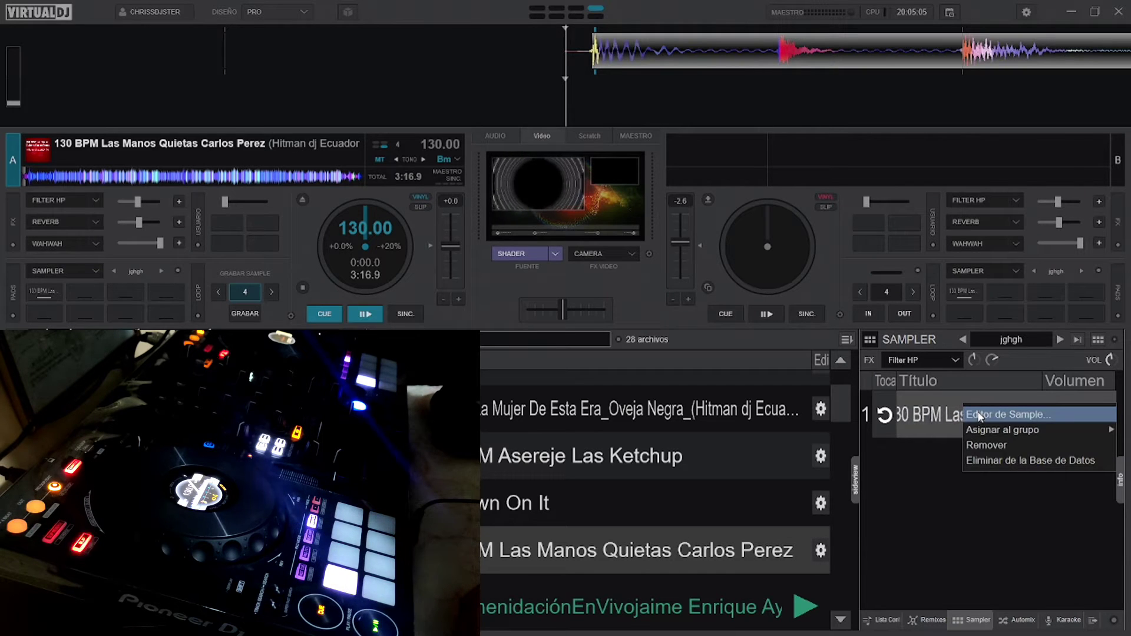
left_click(925, 413)
left_click_drag(512, 154, 588, 11)
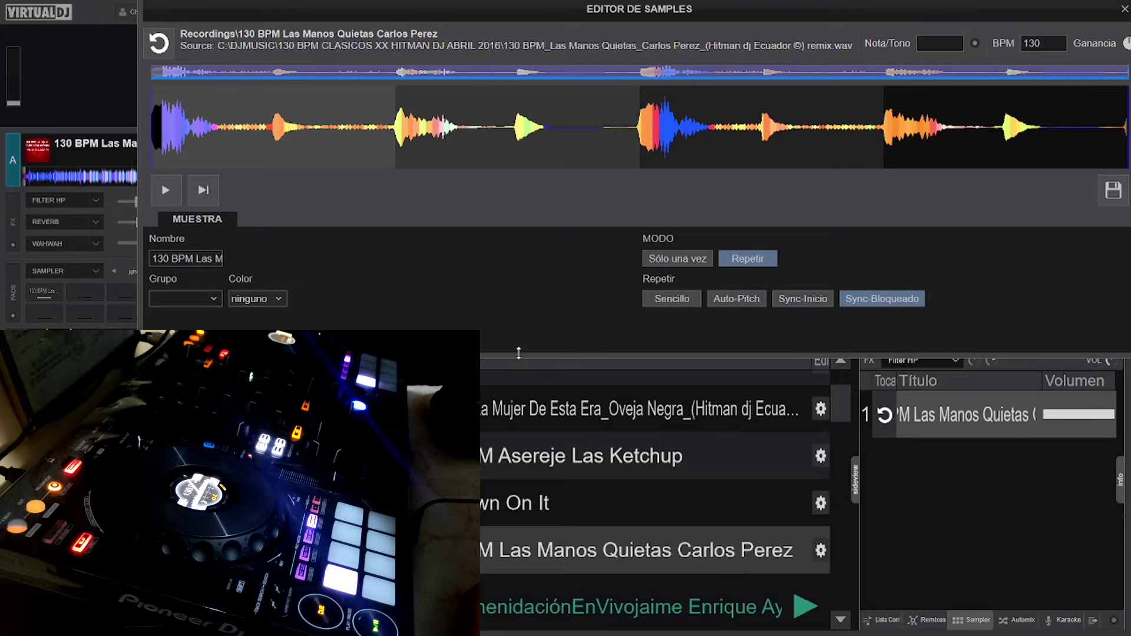
left_click_drag(521, 355, 522, 342)
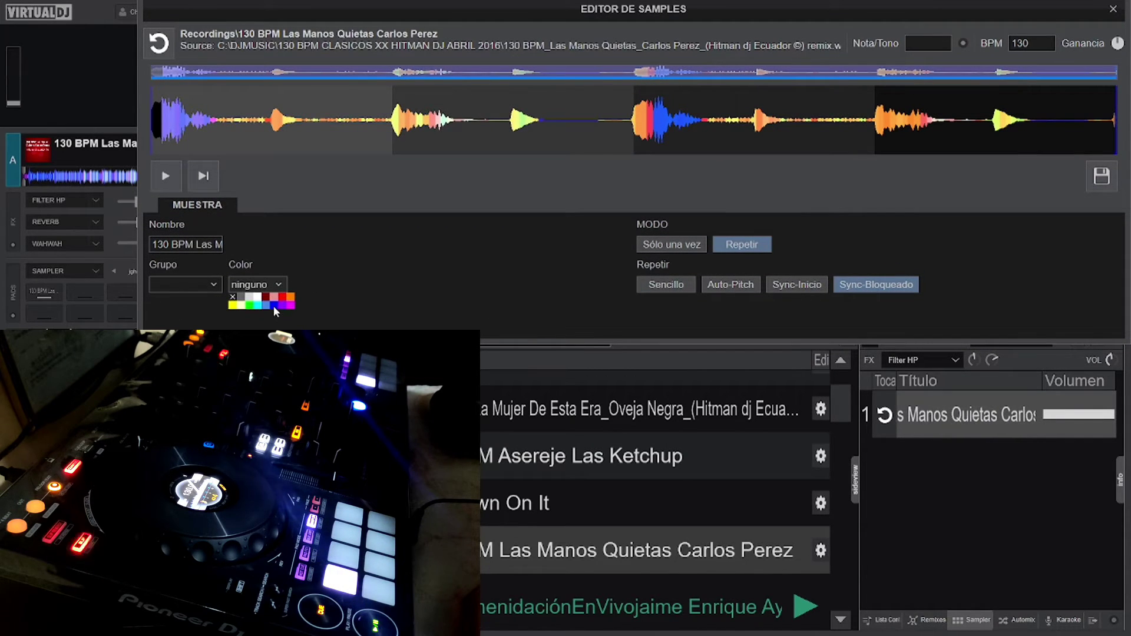
left_click(274, 306)
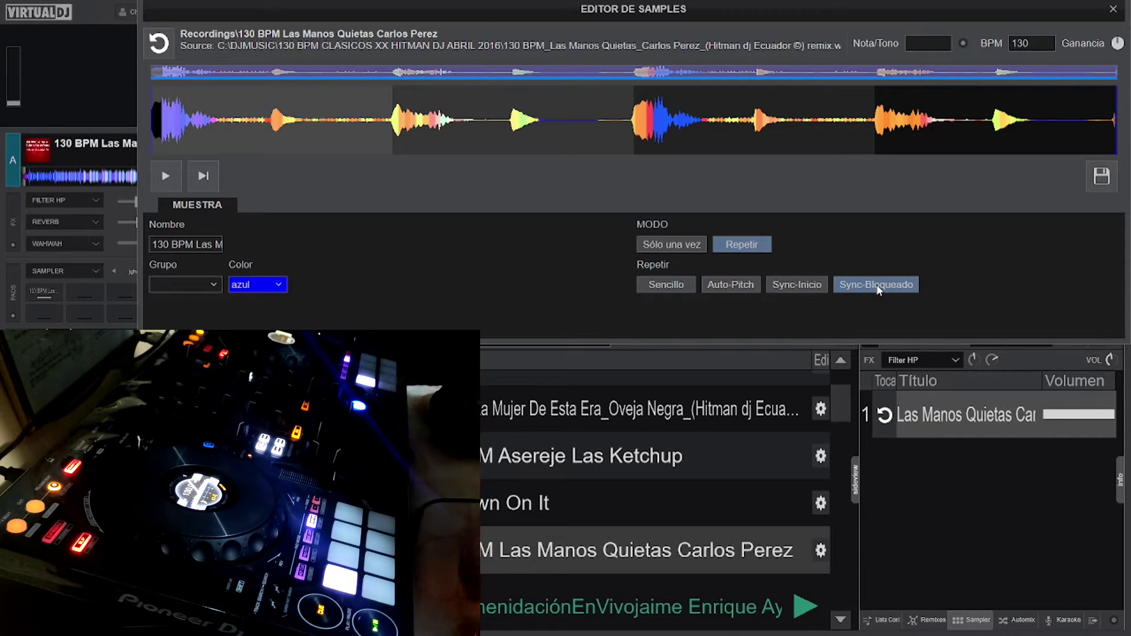
left_click(789, 287)
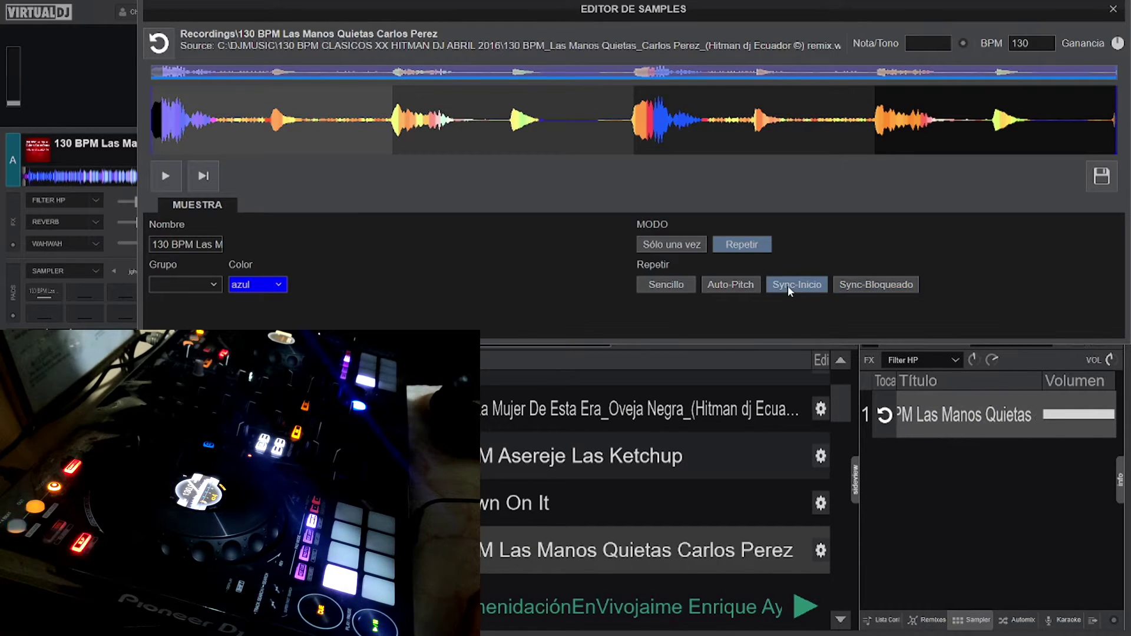
left_click(1099, 176)
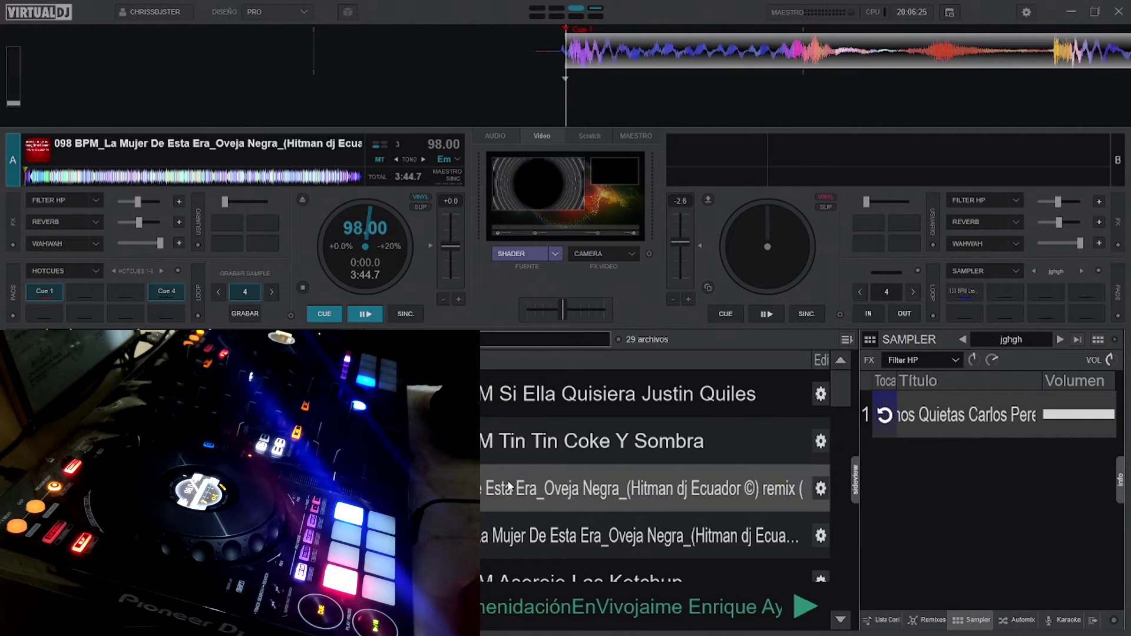
Step: Add the recorded 098 BPM La Mujer De Esta Era sample to the bank's second slot and open it in the sample editor
left_click_drag(734, 514, 902, 565)
scroll(811, 496, "down", 5)
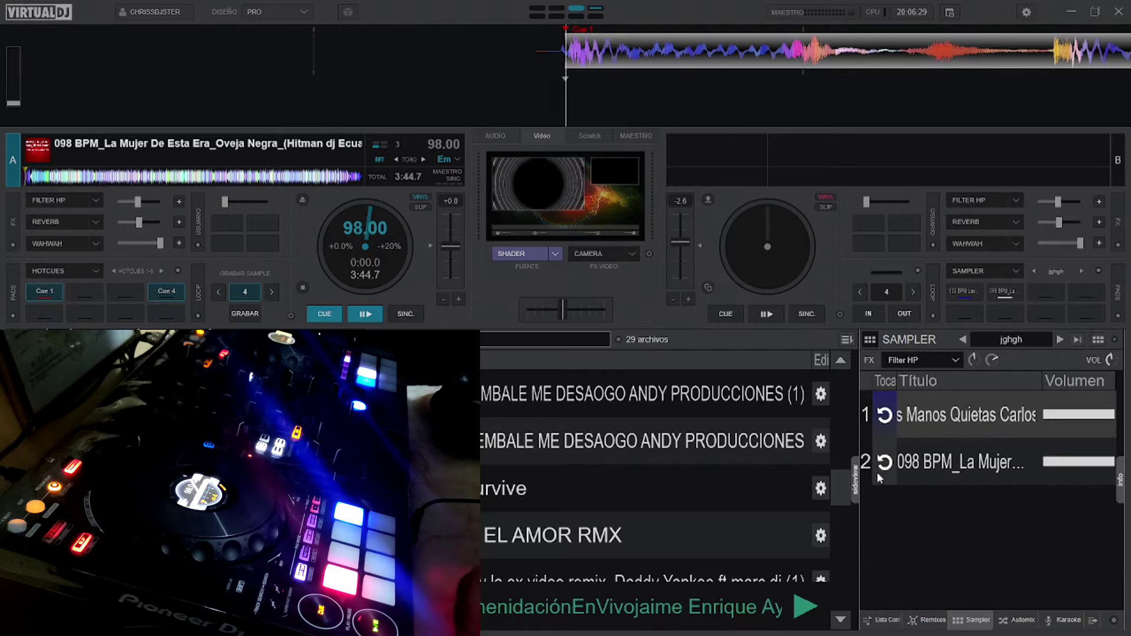
right_click(931, 464)
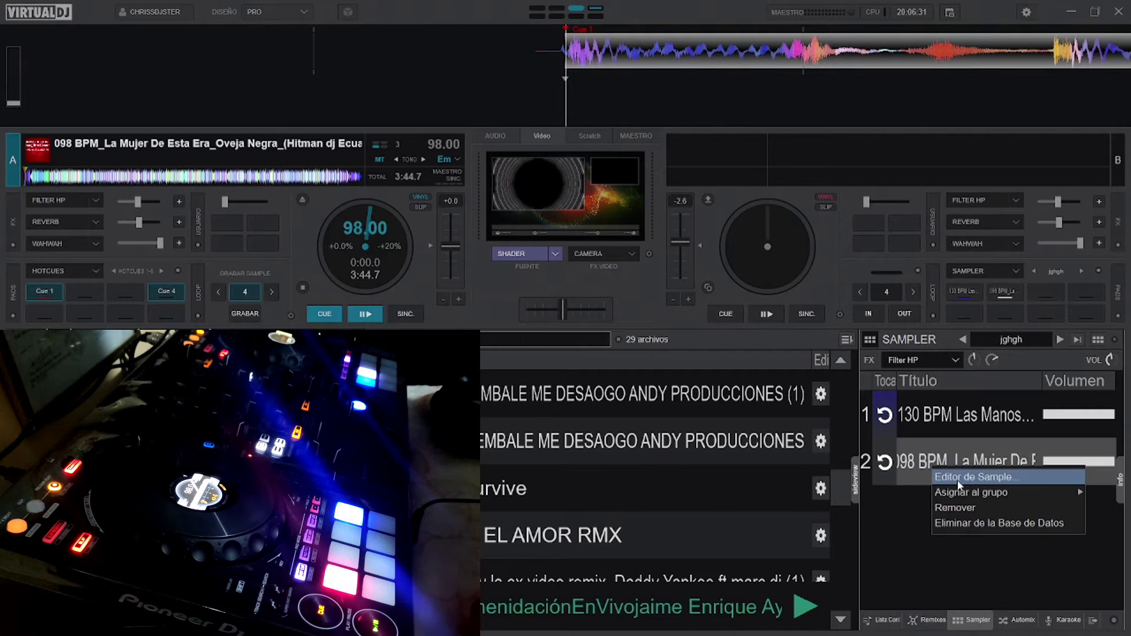
left_click(957, 482)
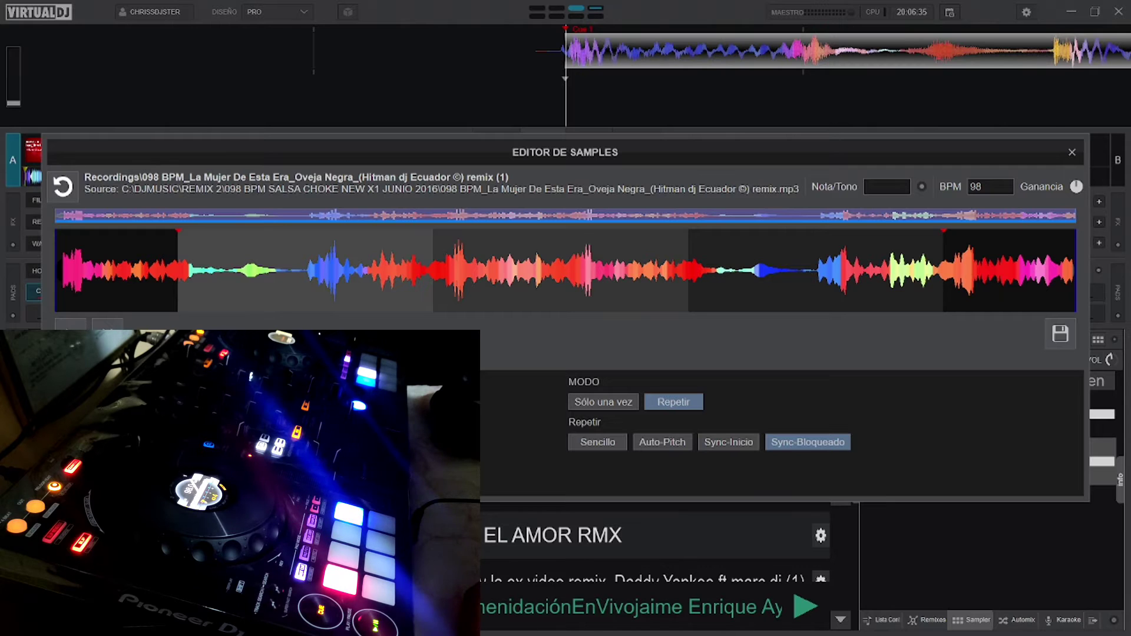
Step: Set the second sample's repeat option to Sync-Inicio and its color to amarillo, and save it
left_click(741, 445)
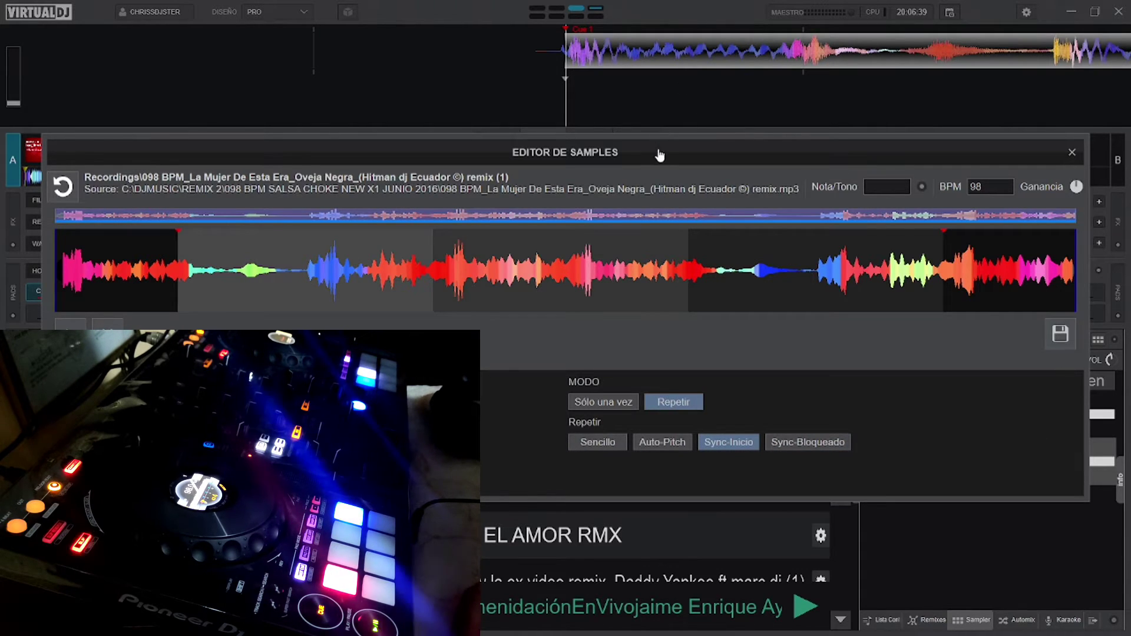
left_click_drag(660, 155, 701, 19)
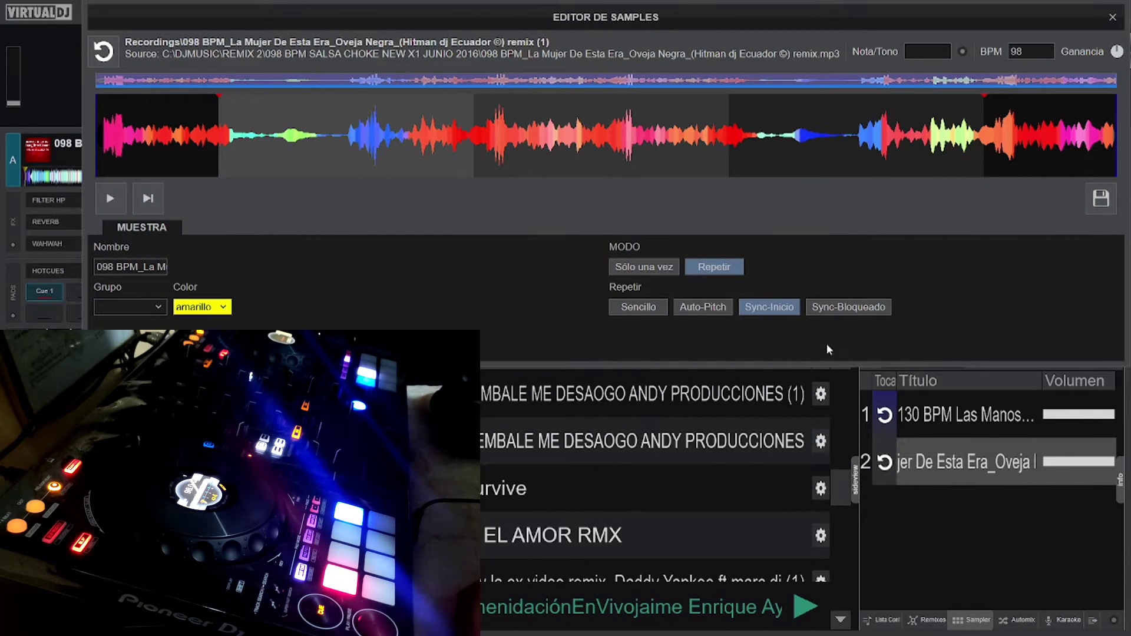
left_click(1101, 201)
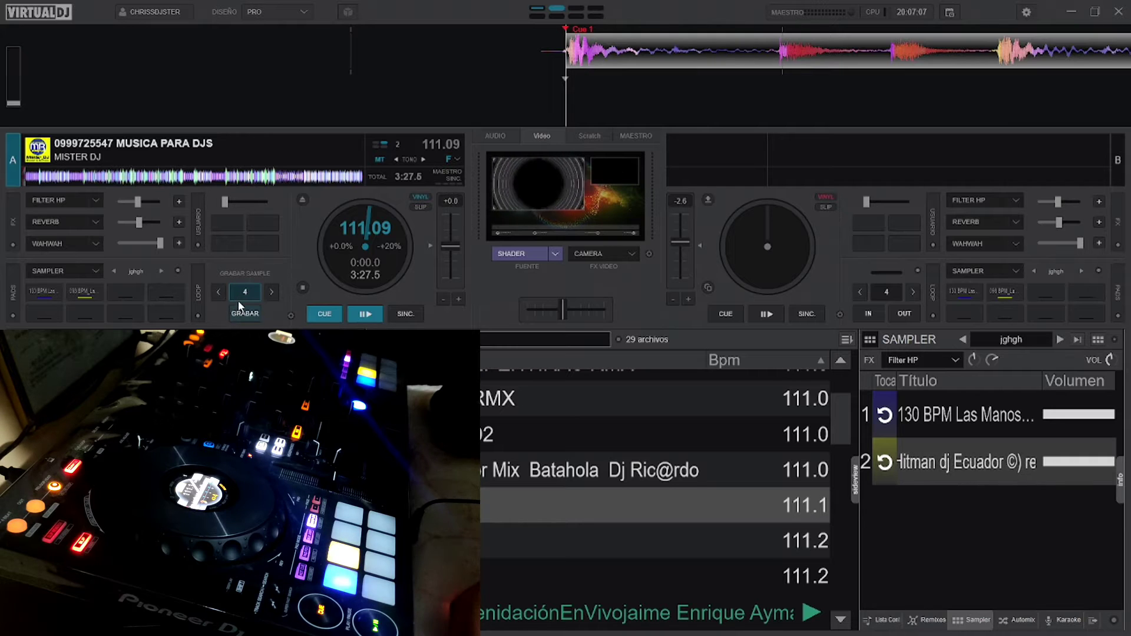
Step: Record the 4-beat loop of deck A's MISTER DJ track as a sample and add it to the bank's third slot
left_click(249, 316)
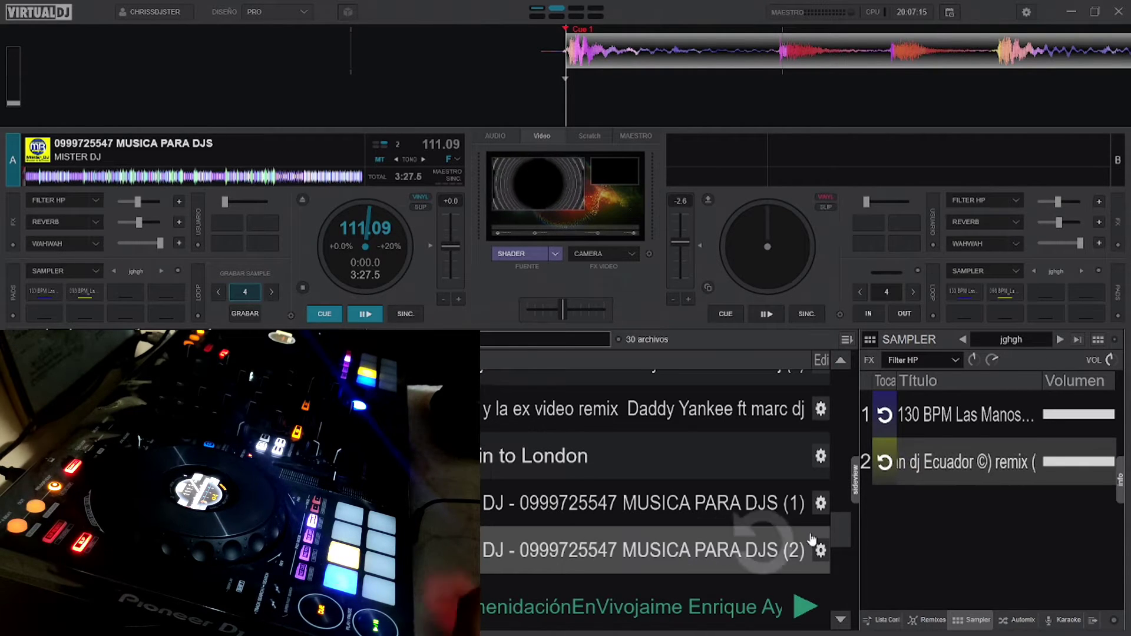
left_click_drag(812, 540, 940, 532)
scroll(766, 488, "down", 2)
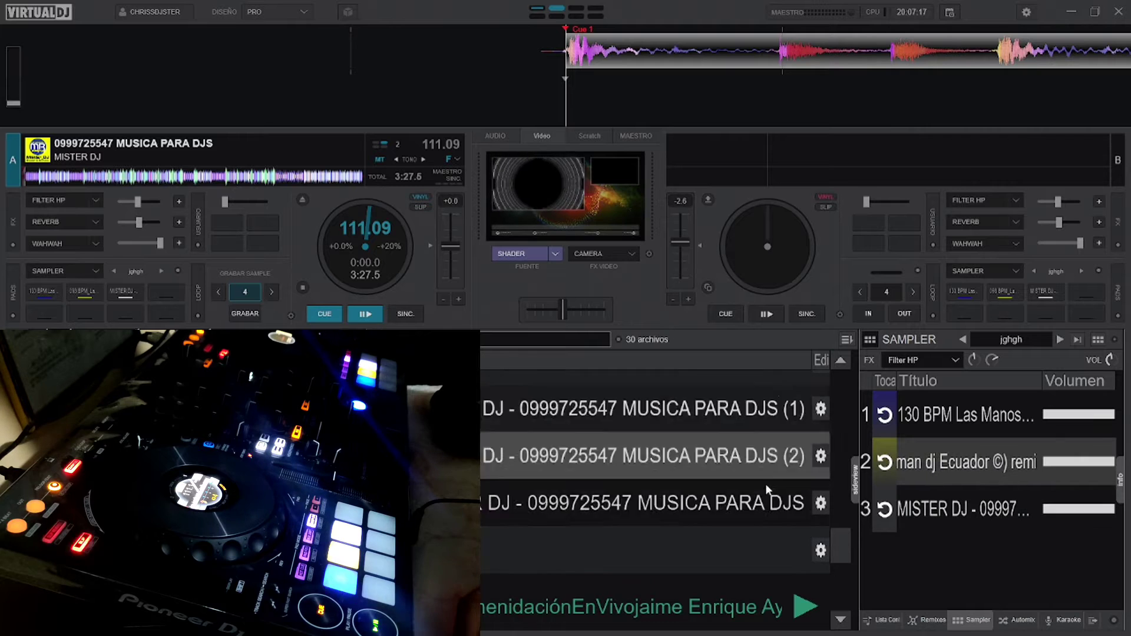
scroll(766, 488, "down", 3)
Step: Edit the third sample, setting its color to azul and its repeat option to Sync-Inicio, and save it
right_click(1006, 518)
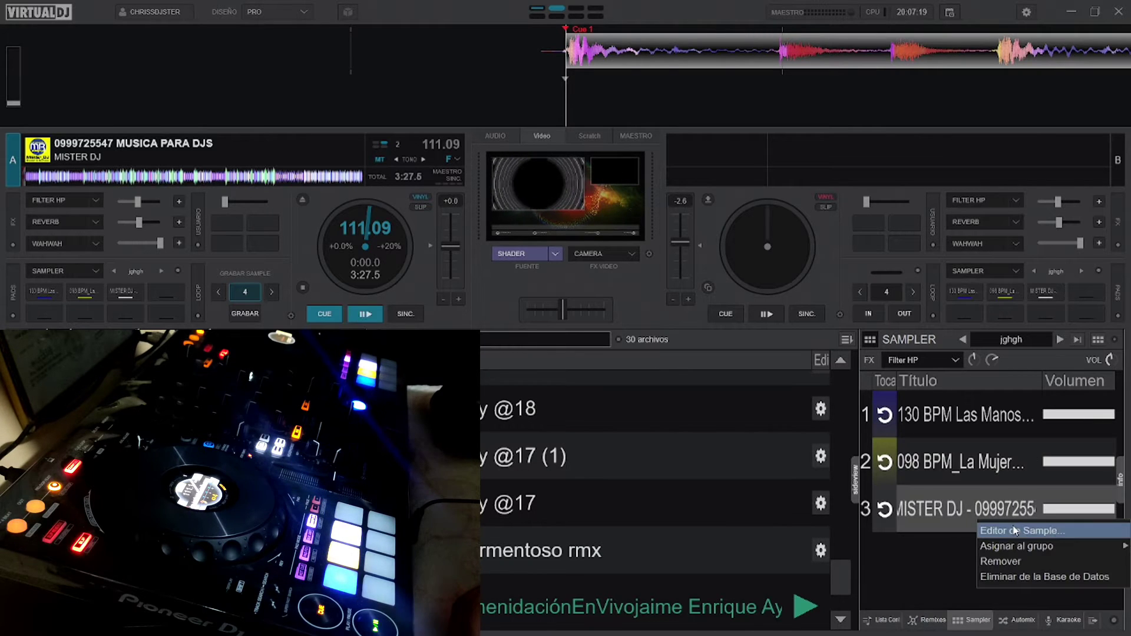
left_click(1015, 531)
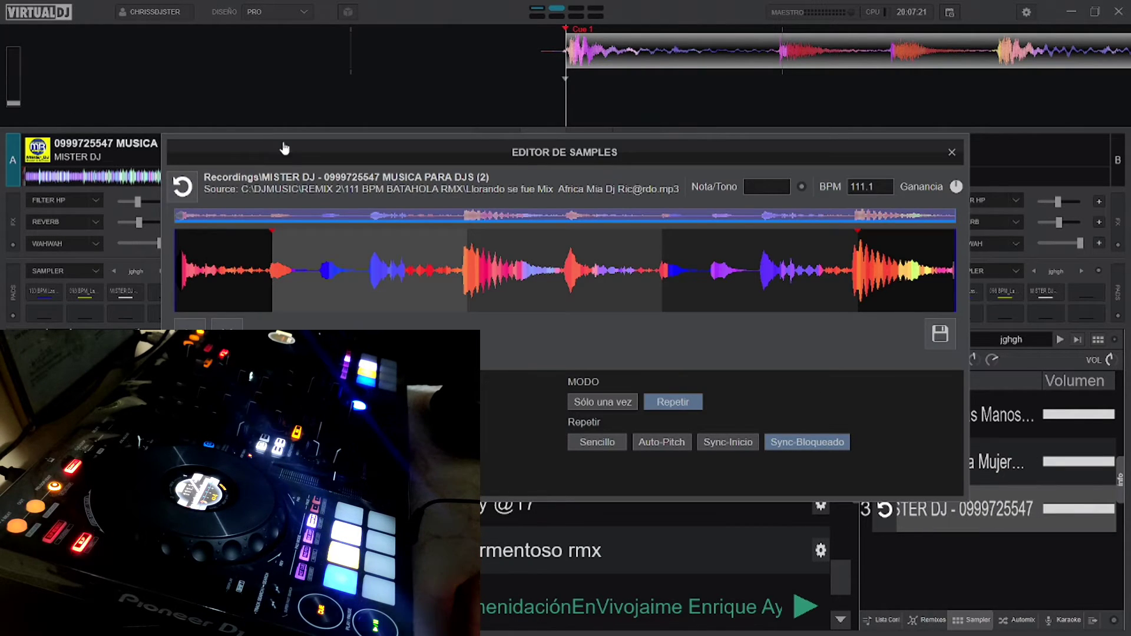
left_click_drag(284, 149, 444, 55)
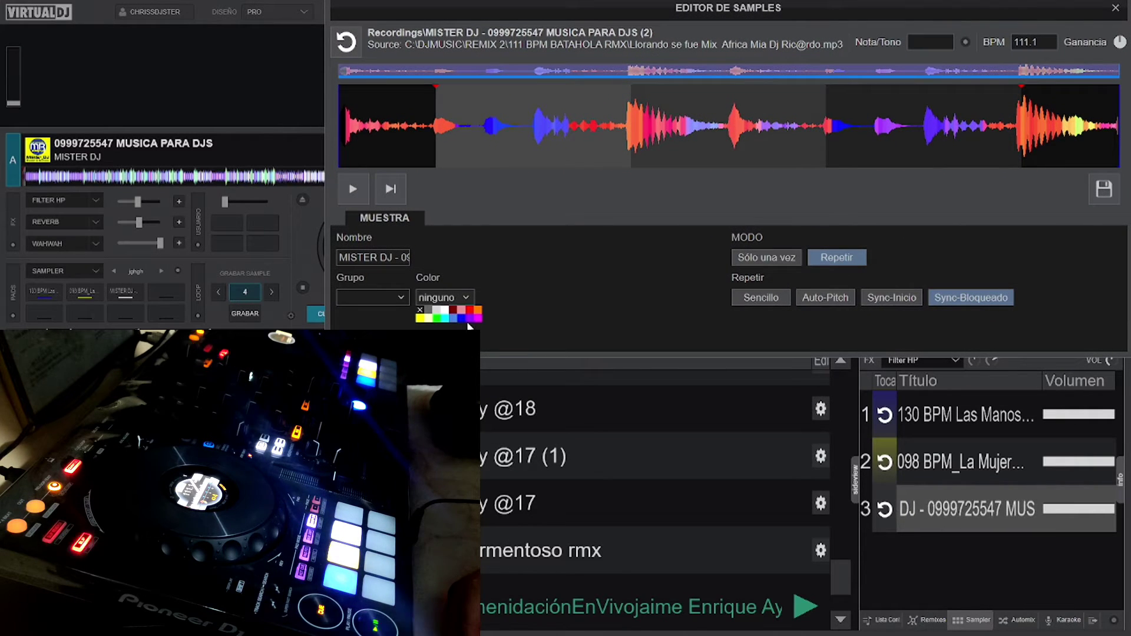
left_click(459, 319)
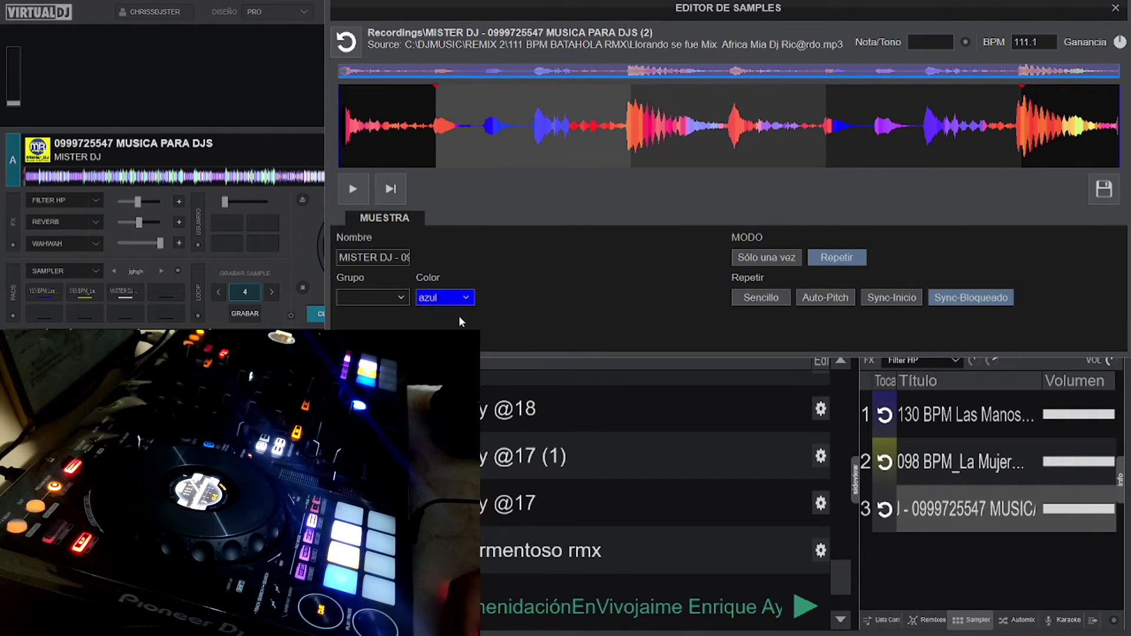
left_click(897, 299)
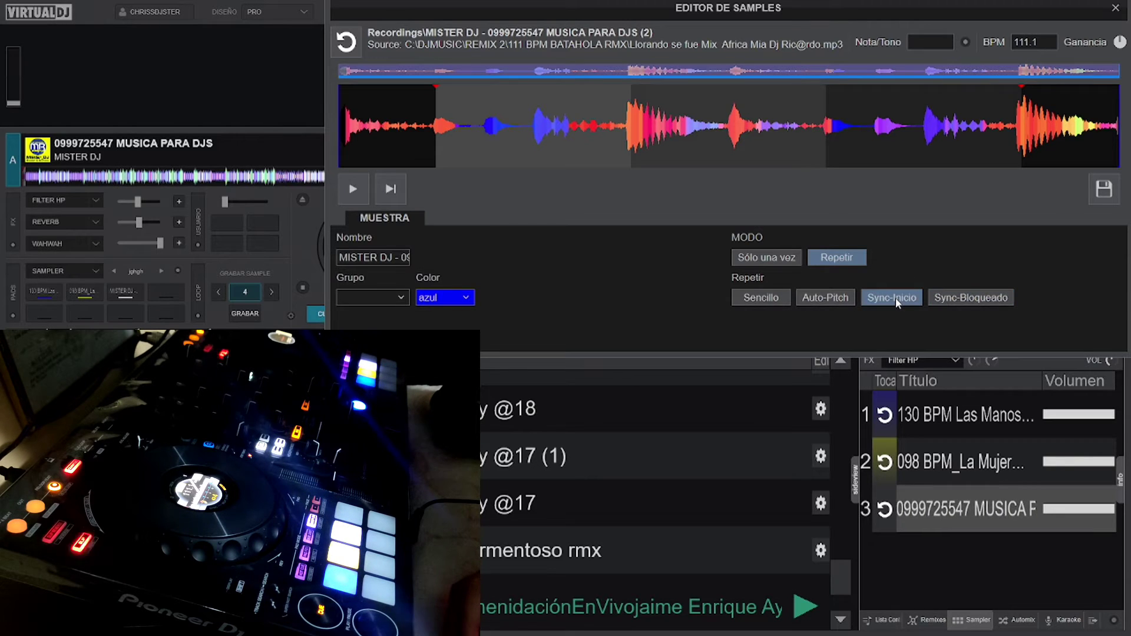
left_click(1104, 189)
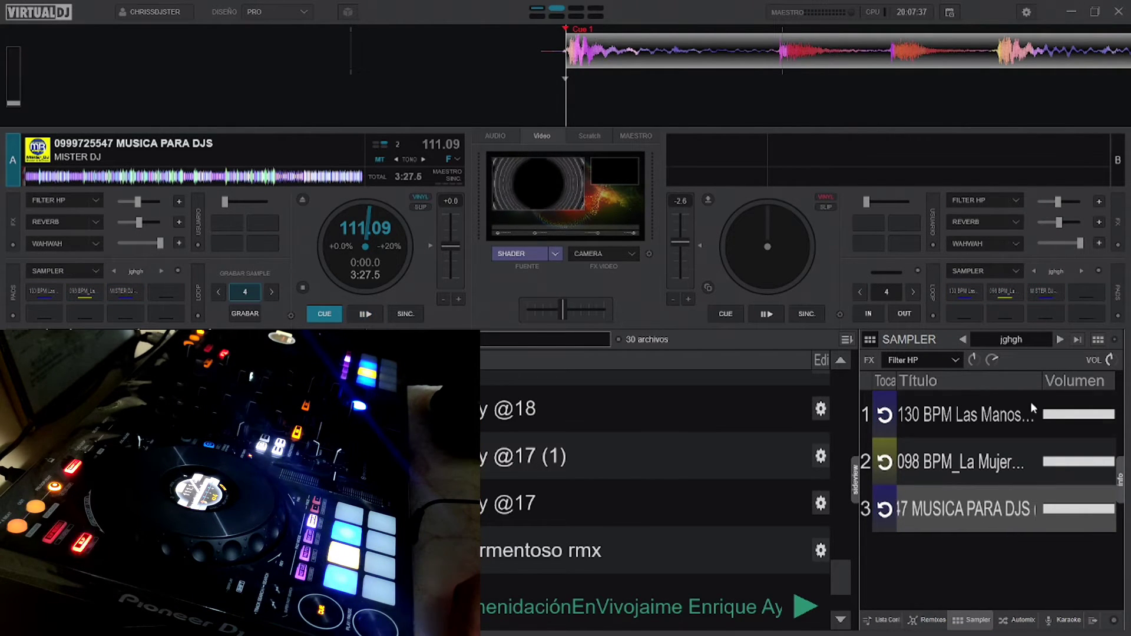
Step: Reopen the third sample in the sample editor, change its color to rojo, and save it
right_click(977, 503)
left_click(980, 511)
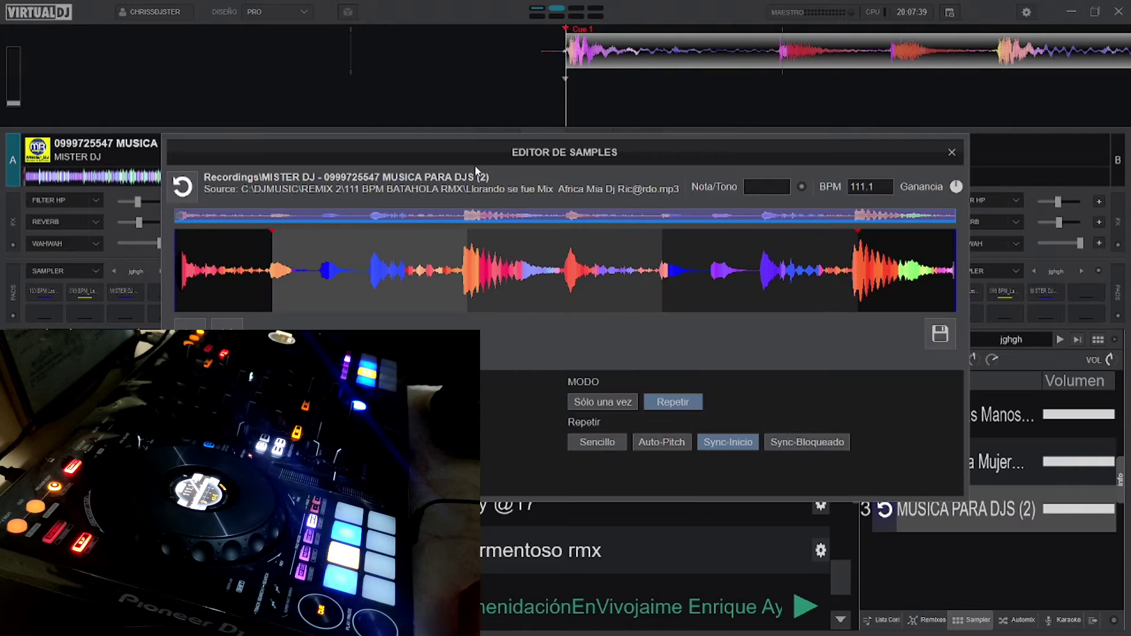
left_click_drag(476, 170, 613, 23)
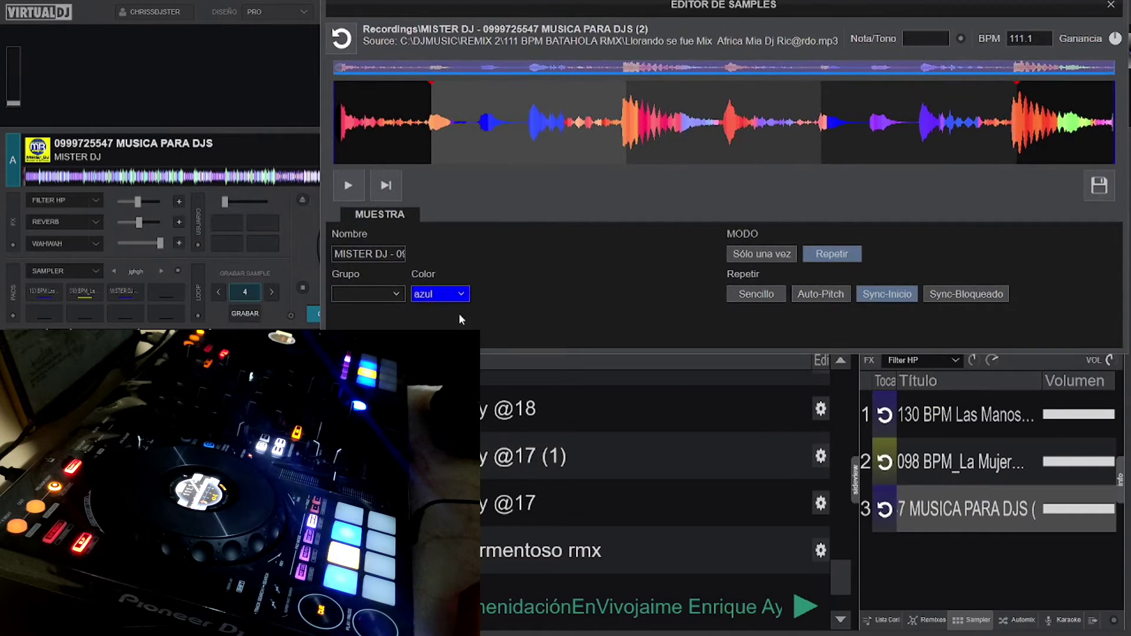
left_click(461, 299)
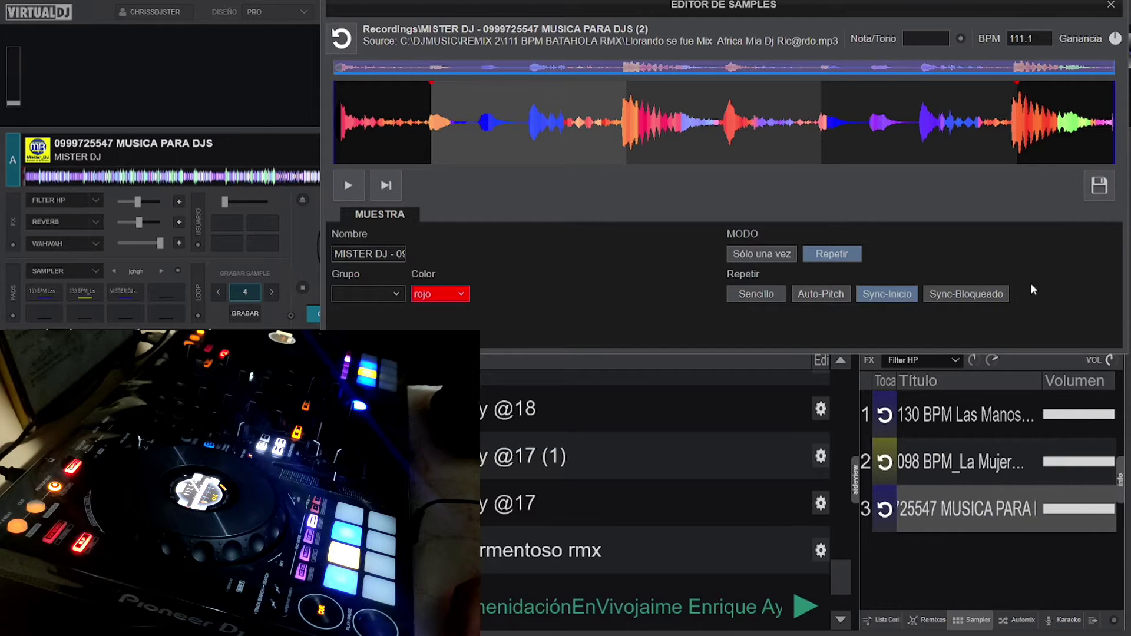
left_click(1098, 186)
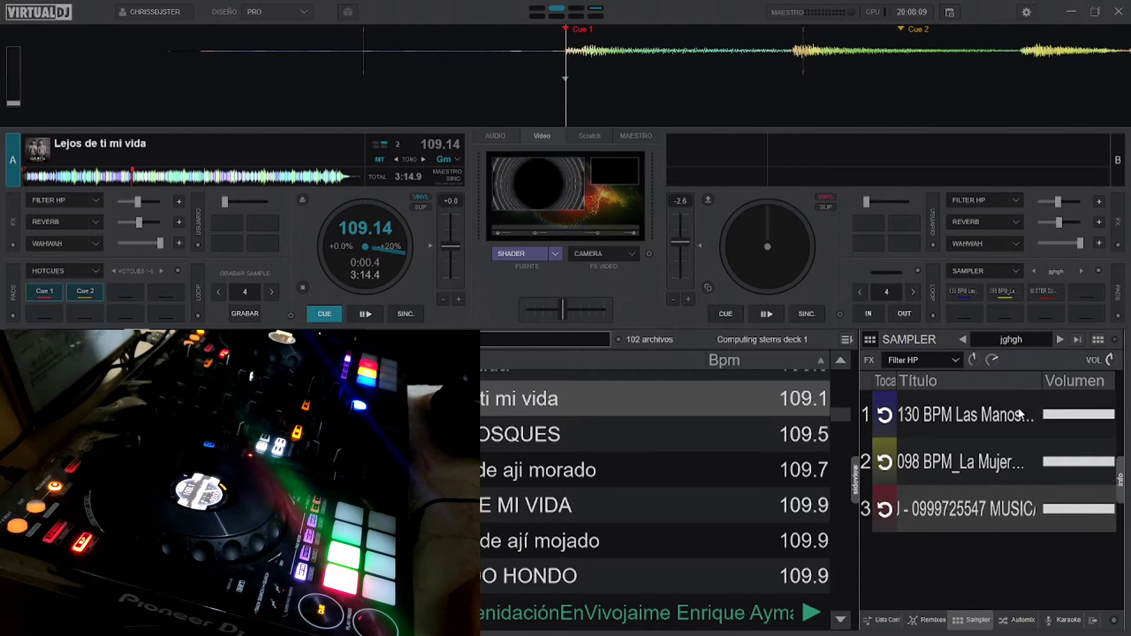
Step: Inspect the first sample's beat grid in the sample editor and close it without changes
right_click(977, 413)
left_click(1028, 420)
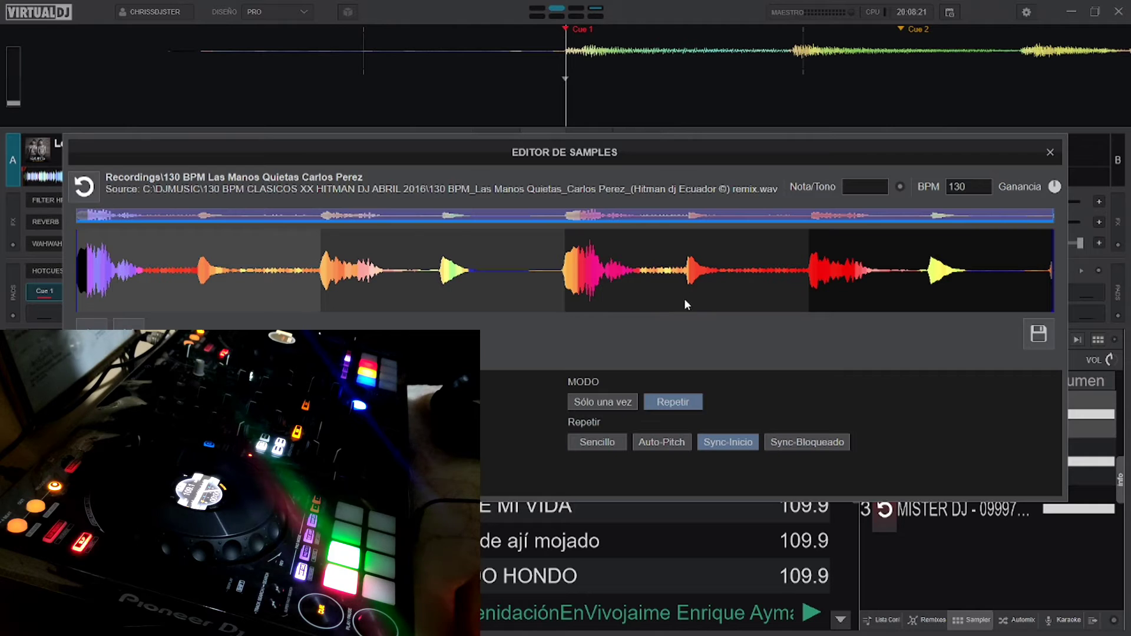
left_click(1055, 153)
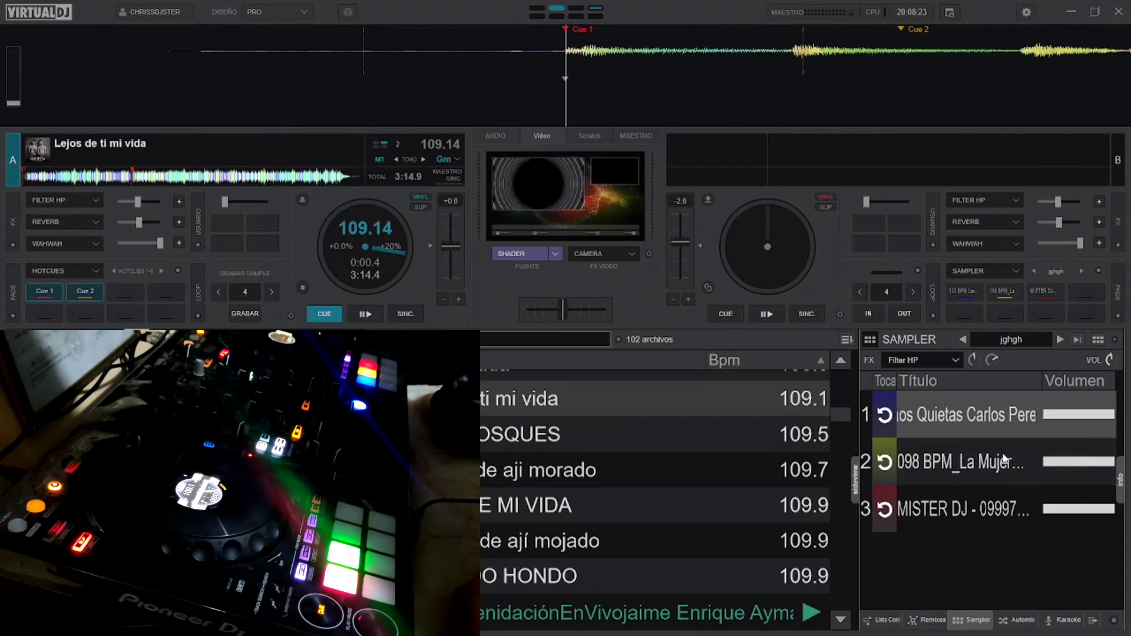
Step: Edit the second sample, moving its first-beat marker to the very start of the waveform, and save it
right_click(978, 461)
left_click(1010, 466)
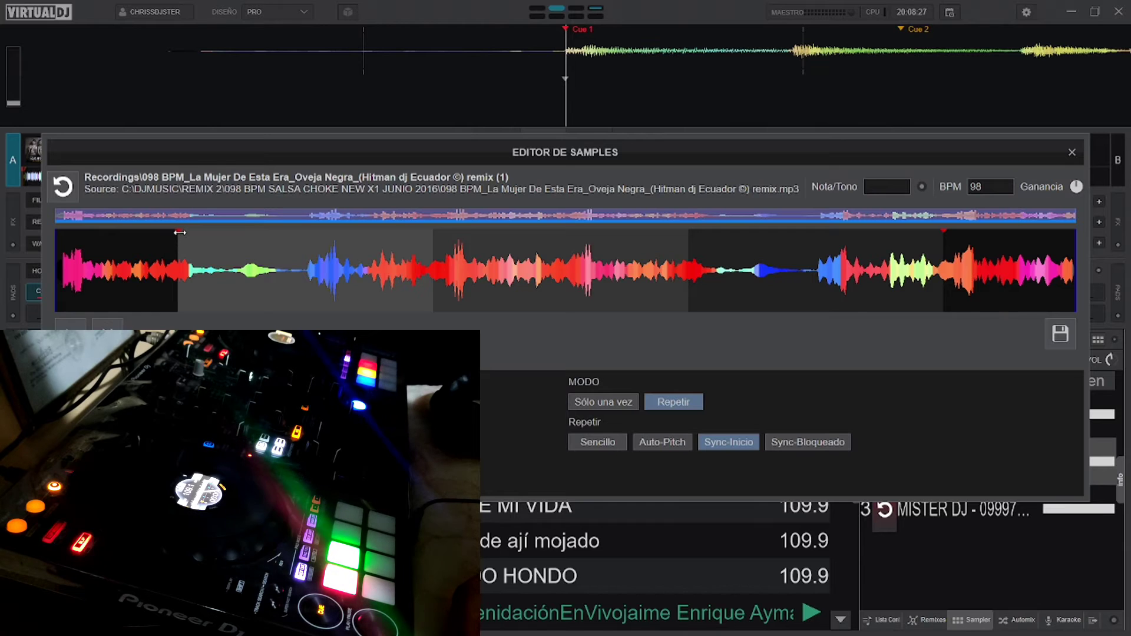
left_click_drag(180, 233, 55, 237)
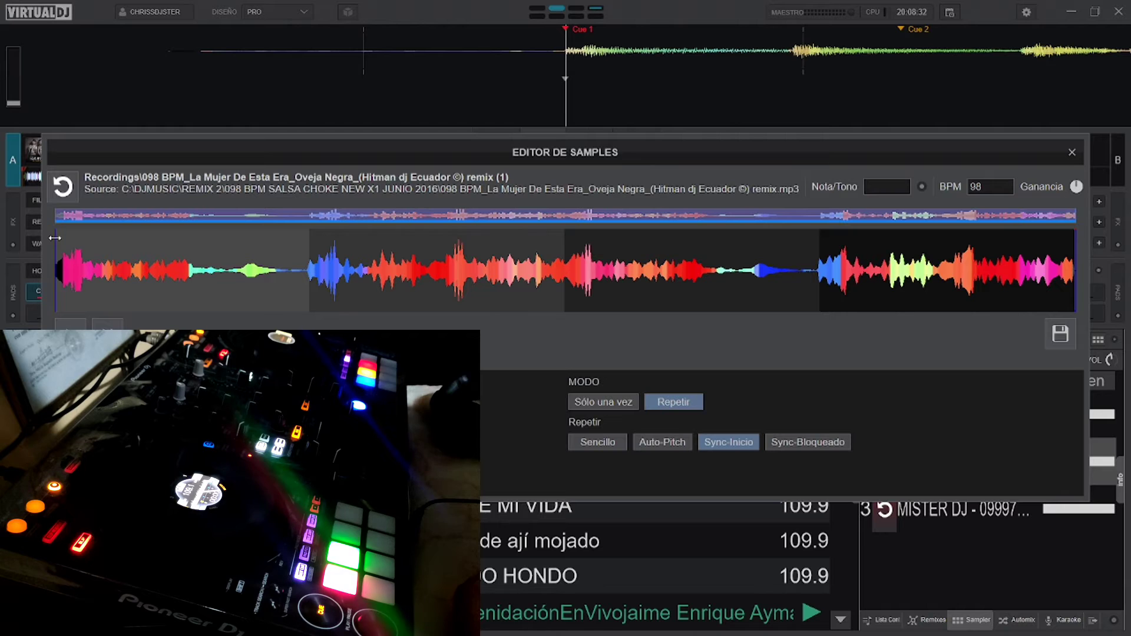
left_click(1064, 341)
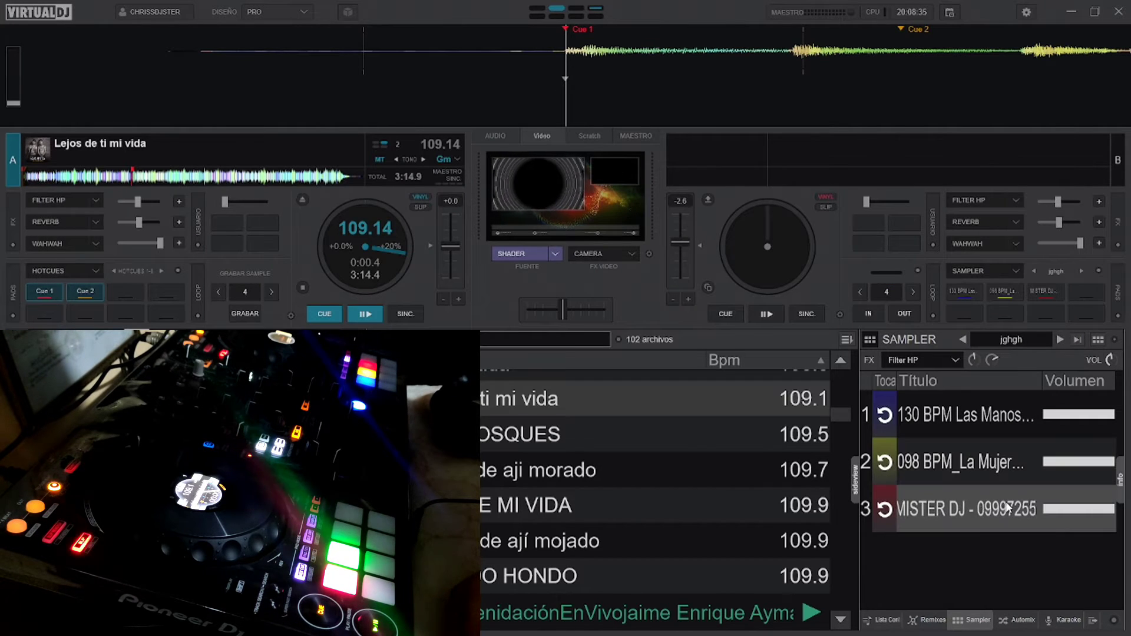
Step: Inspect where the third sample's first-beat marker sits in the sample editor, and close the editor
right_click(978, 510)
left_click(1017, 516)
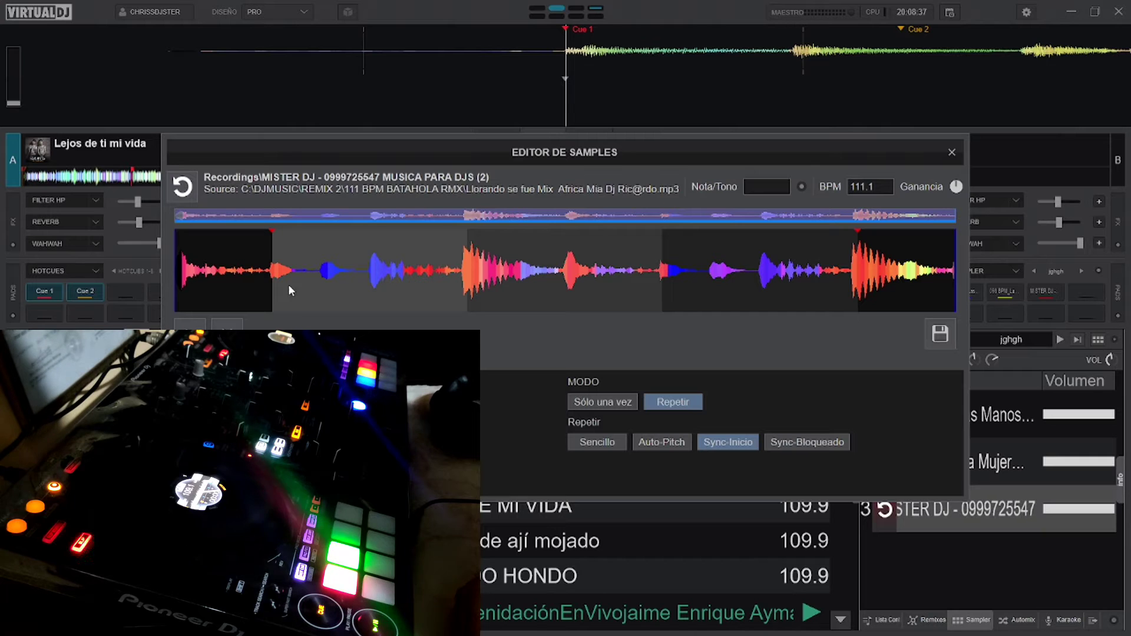
left_click(951, 153)
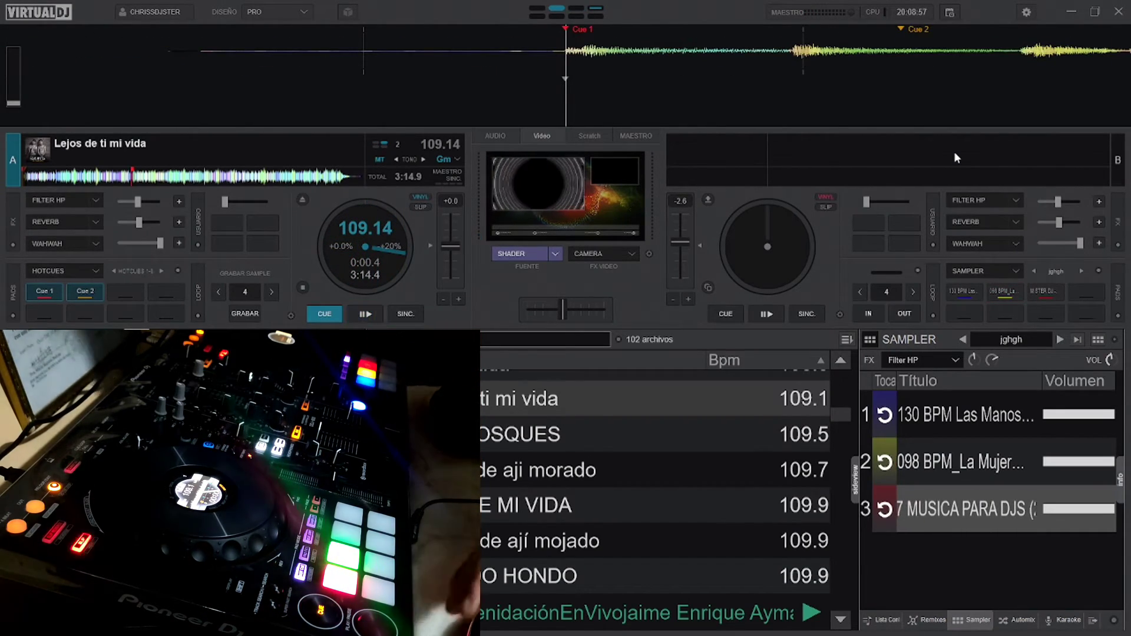
Step: Move the third sample's first-beat marker to the start of its waveform and save the sample
right_click(955, 522)
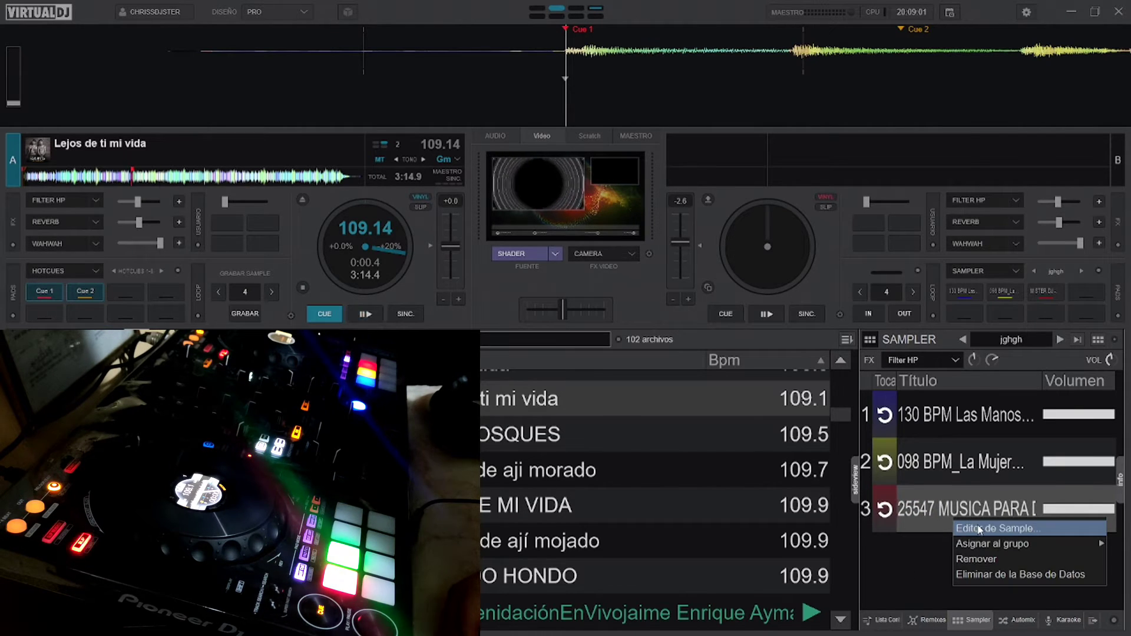
left_click(980, 528)
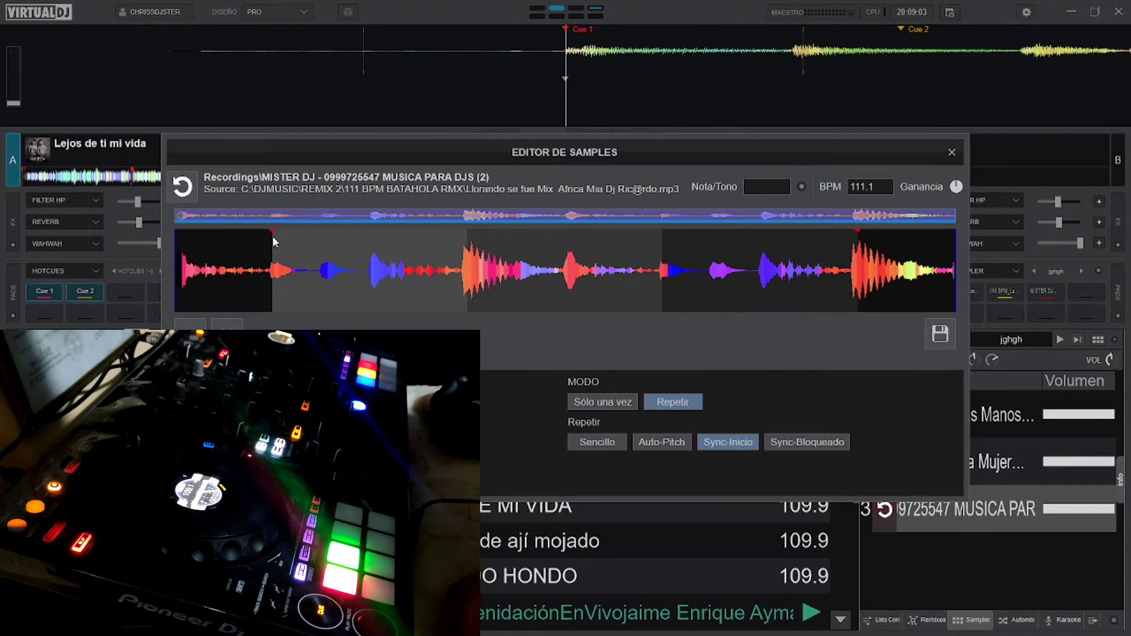
left_click_drag(271, 229, 175, 235)
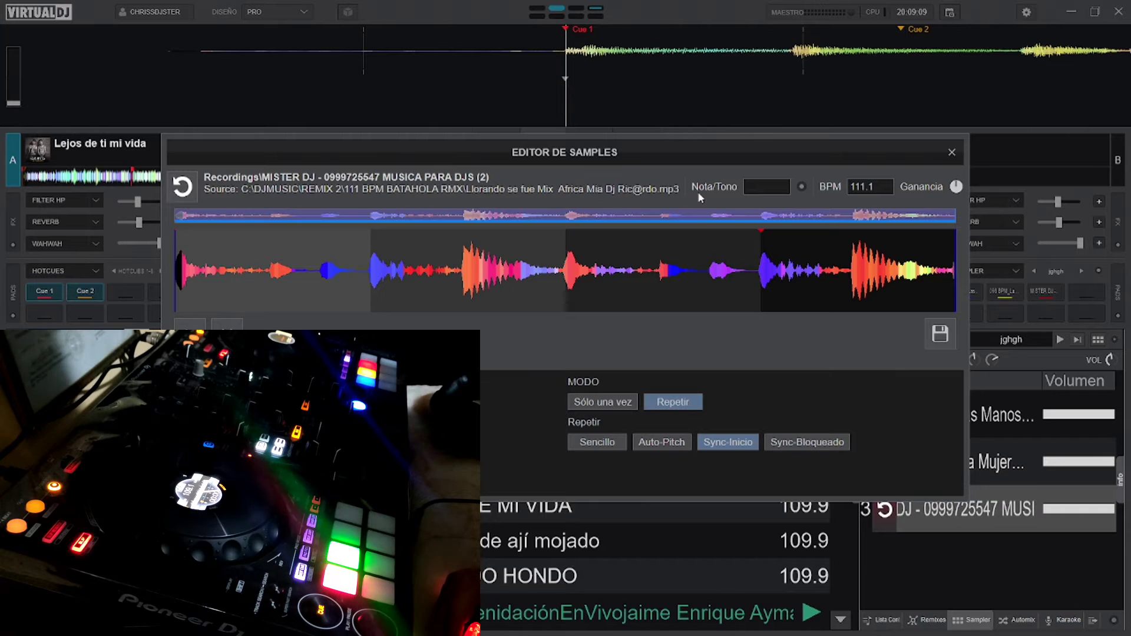
left_click(941, 333)
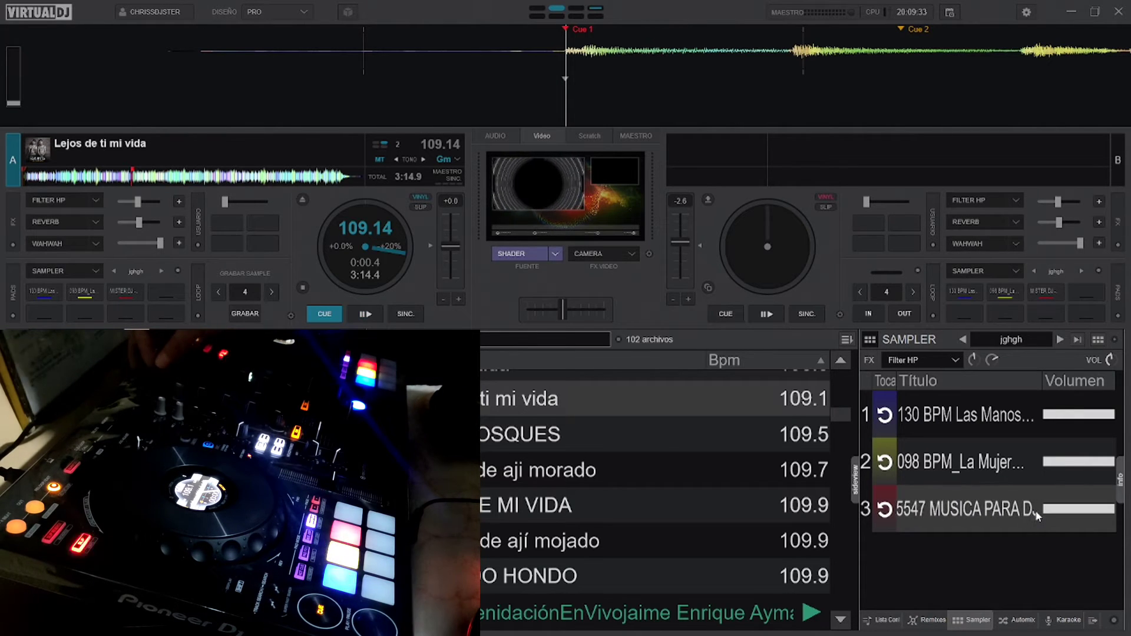
Step: Load the AMOR DE MI VIDA track from the browser onto deck A and keep deck B empty
key("Down")
key("Down")
key("Down")
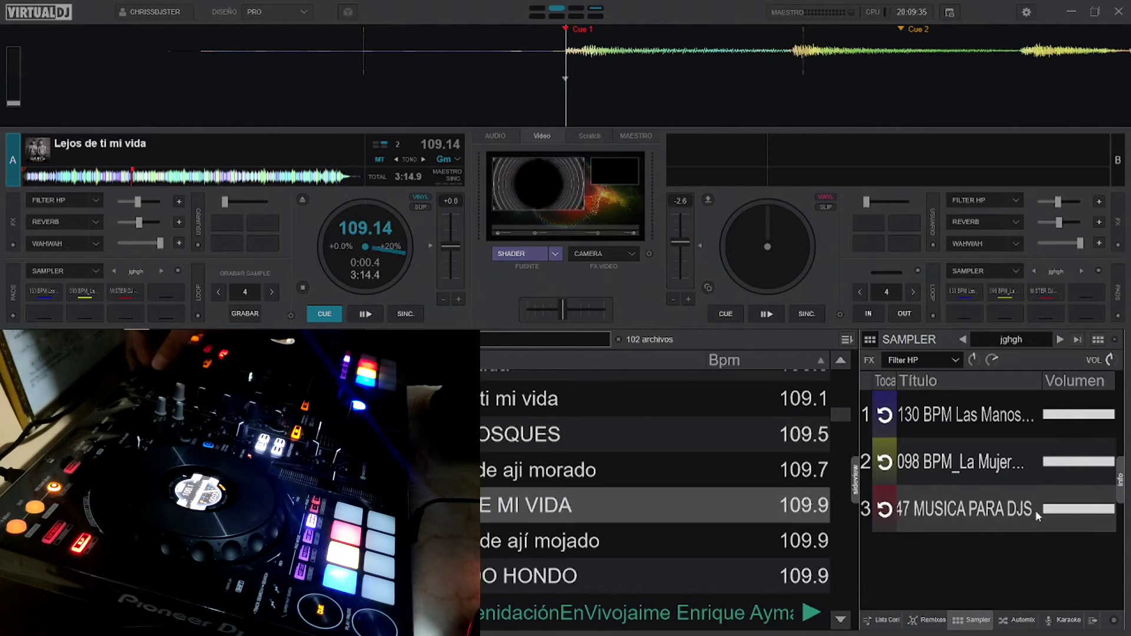
key("Right")
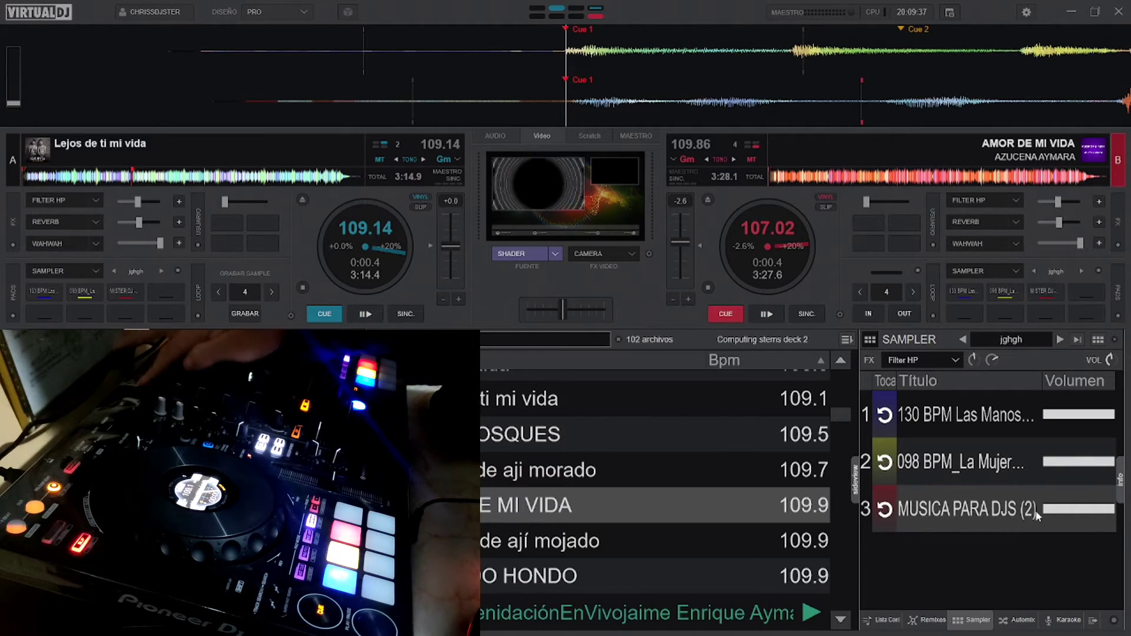
key("Left")
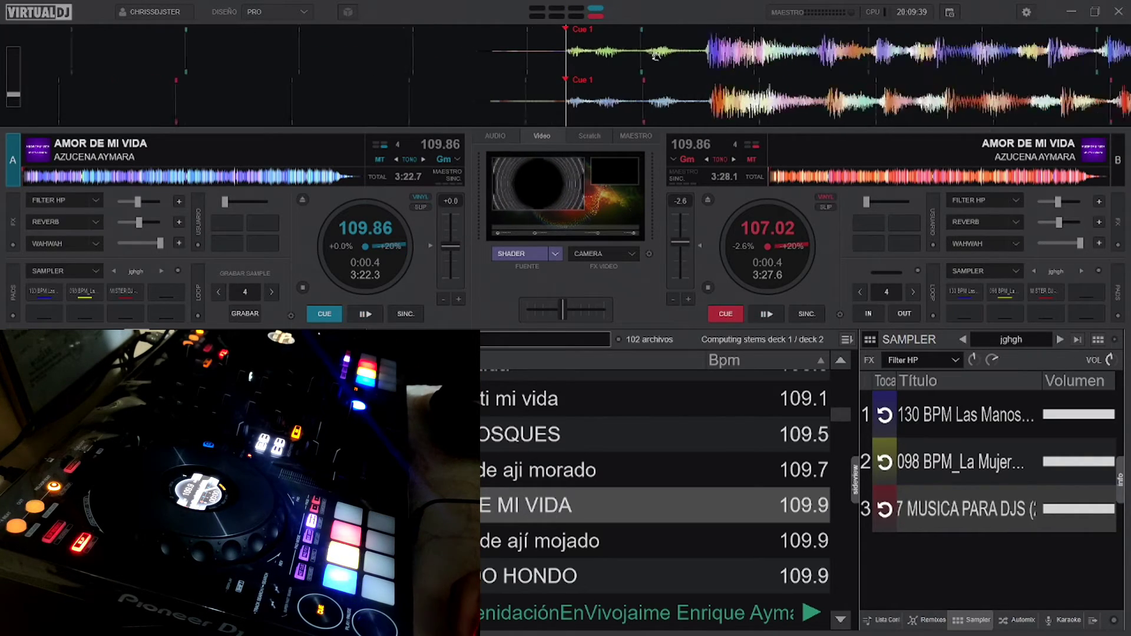
left_click(709, 200)
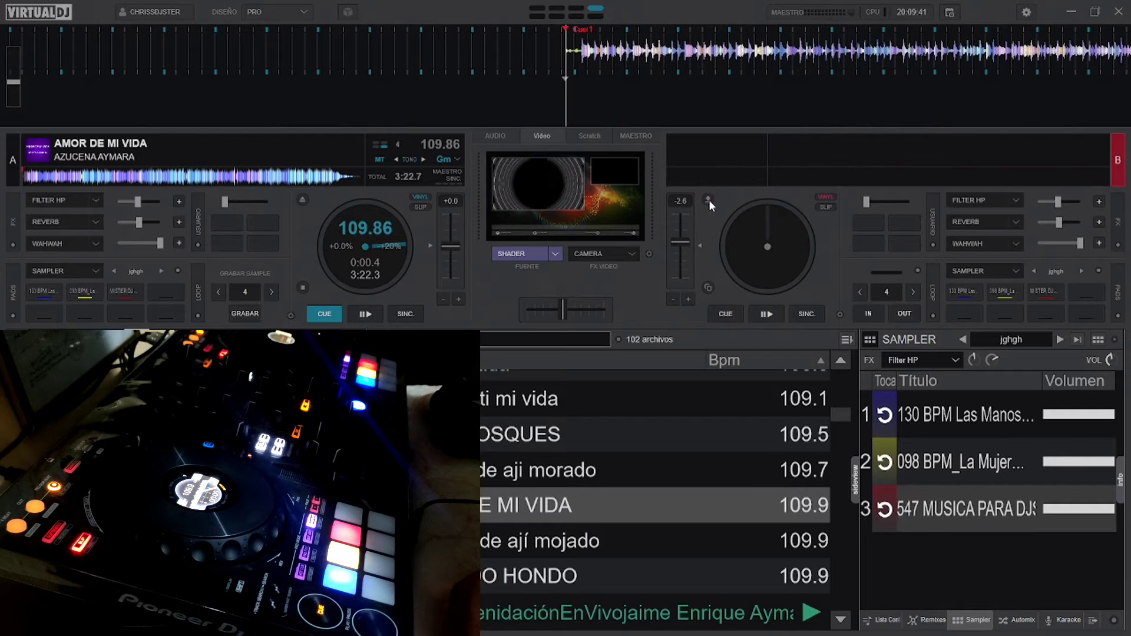
scroll(645, 70, "up", 4)
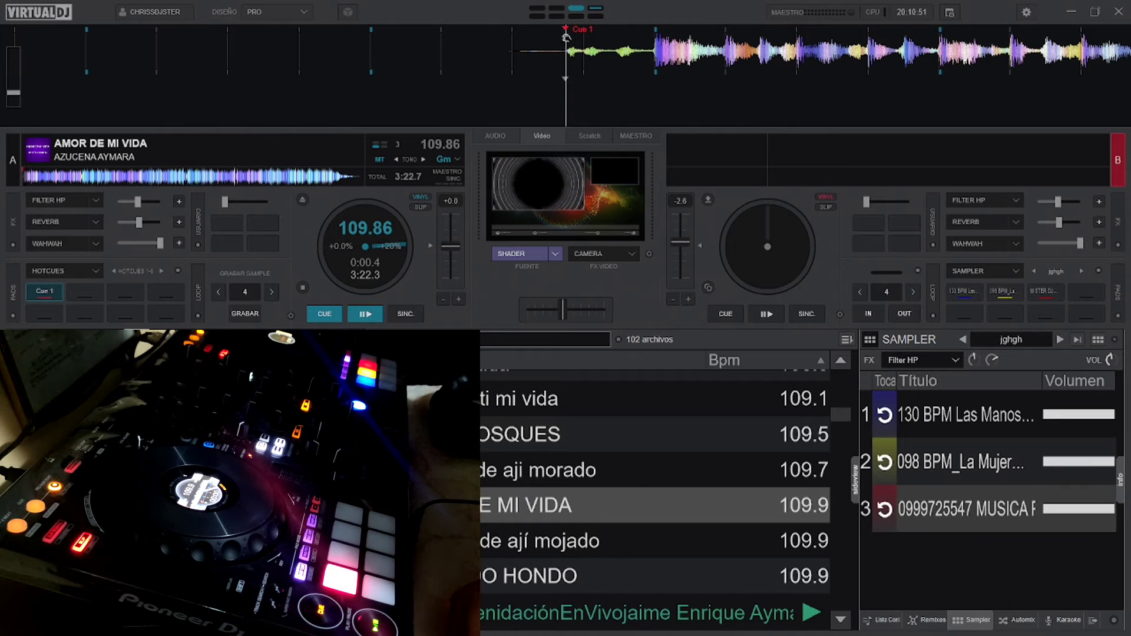
Step: Examine the first-beat position of AMOR DE MI VIDA in the BPM editor and close the editor
right_click(532, 505)
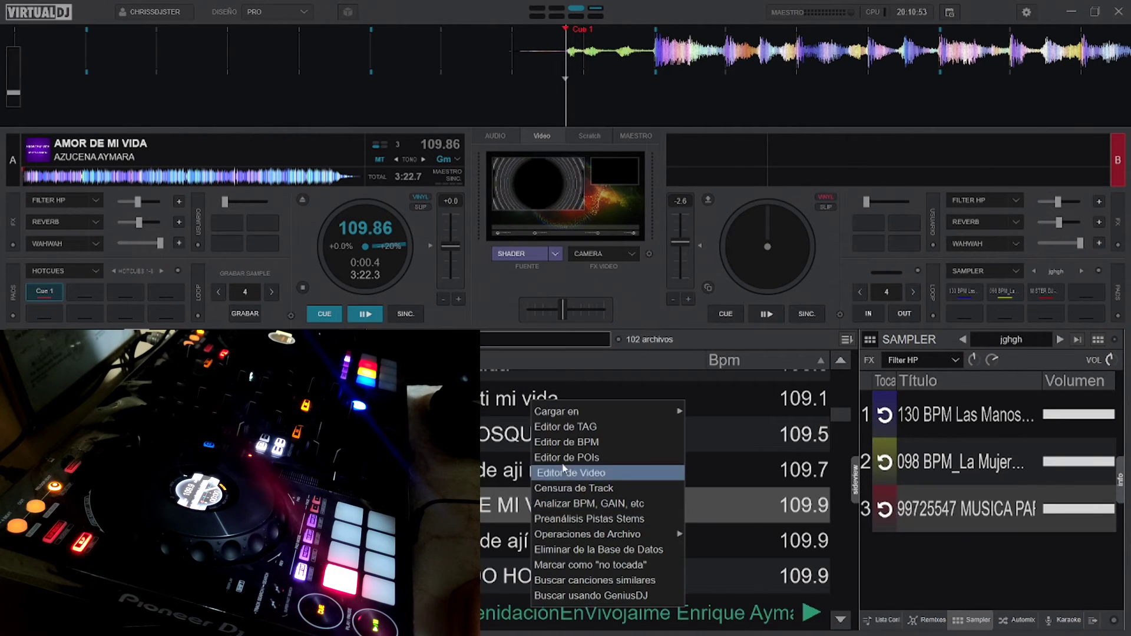
left_click(597, 440)
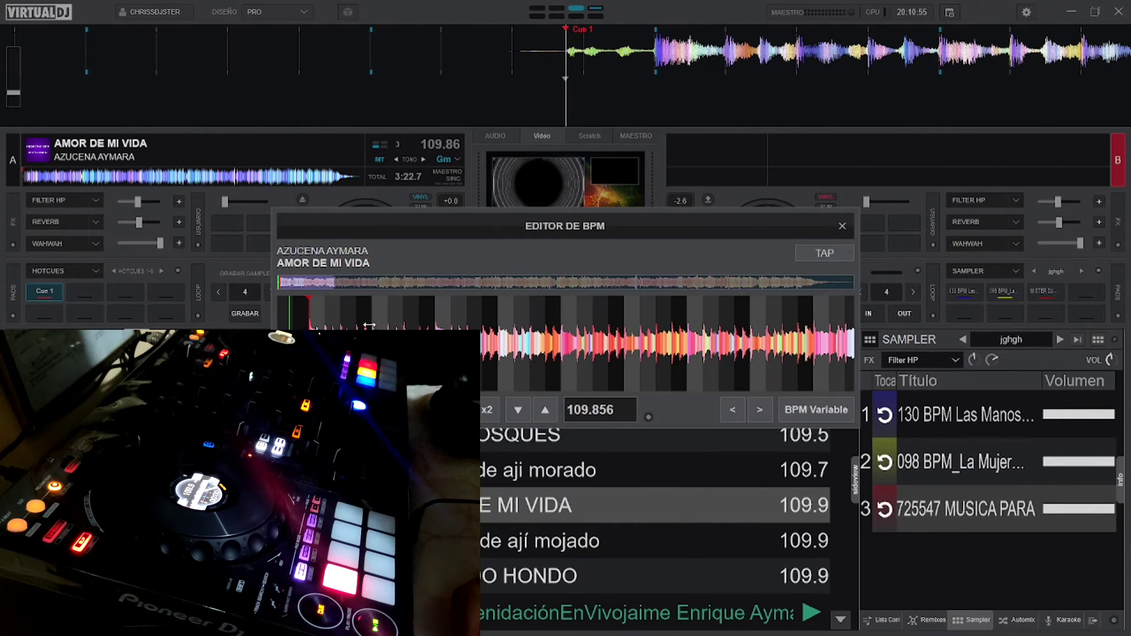
scroll(318, 328, "up", 3)
scroll(301, 298, "up", 3)
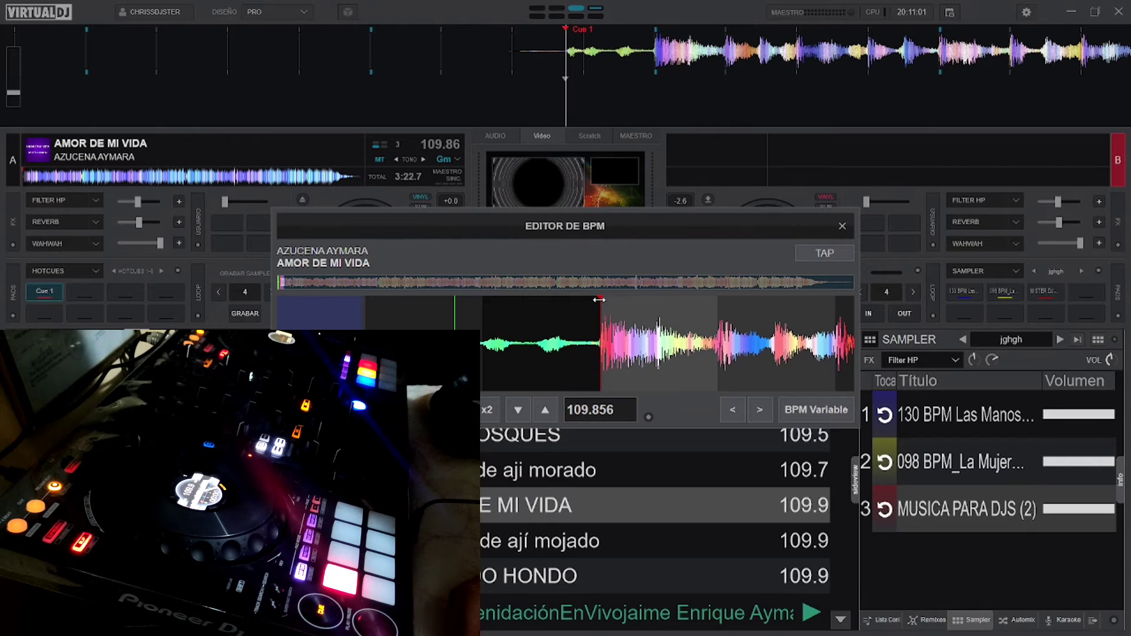
left_click(843, 226)
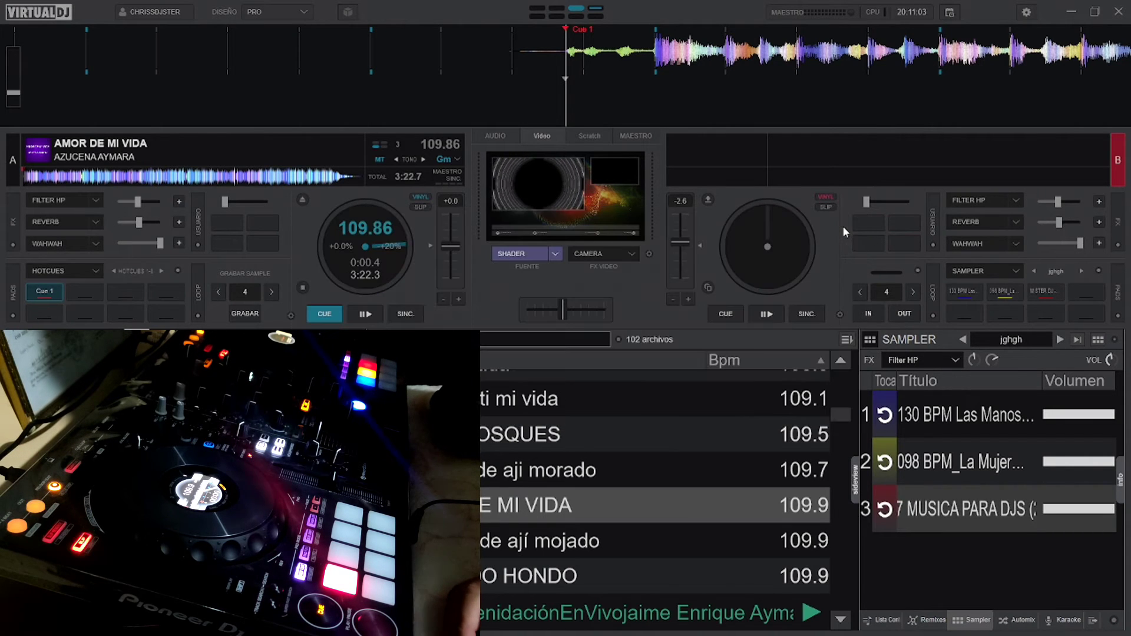
Step: Examine the action assigned to SHIFT_CUE in the Pioneer DDJ-800 controller mapping, and close the settings
left_click(1027, 13)
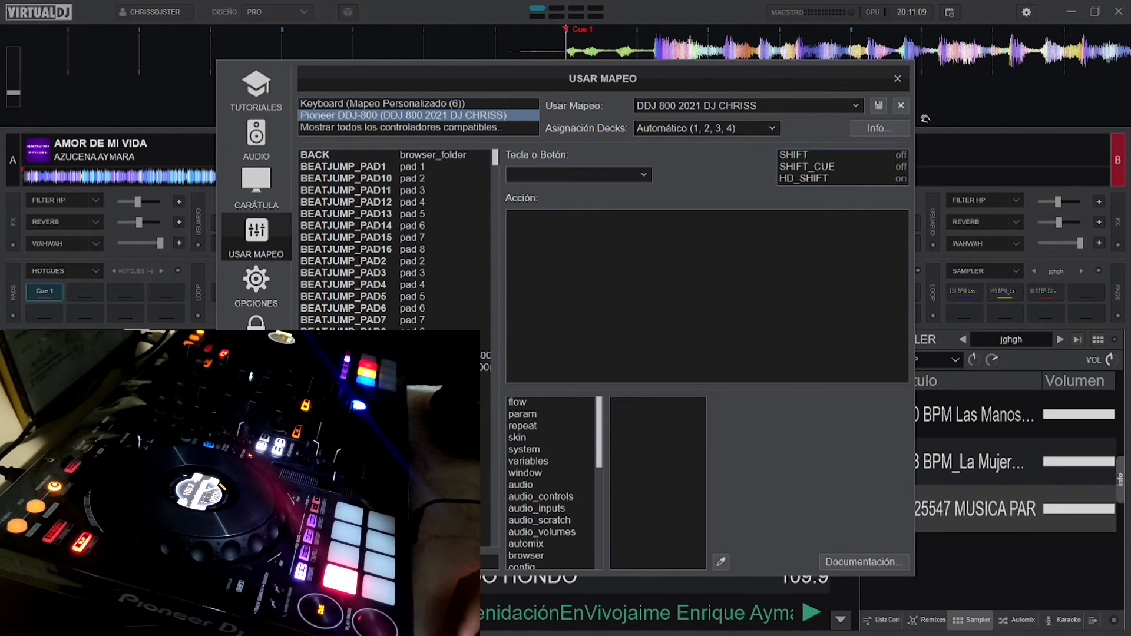
left_click(812, 167)
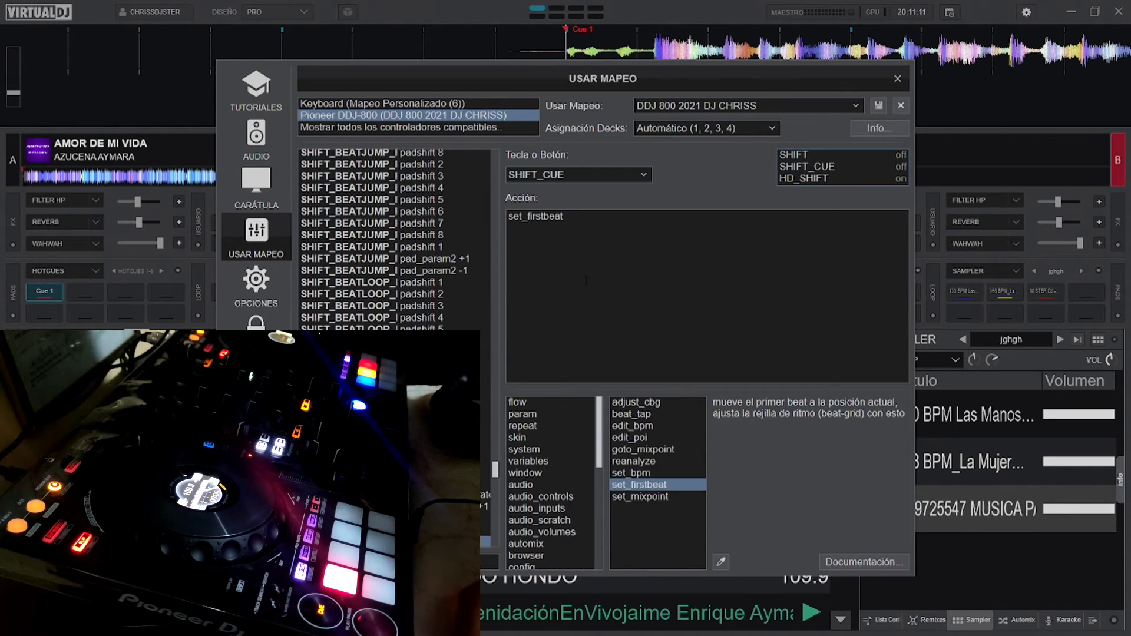
left_click_drag(559, 227, 505, 231)
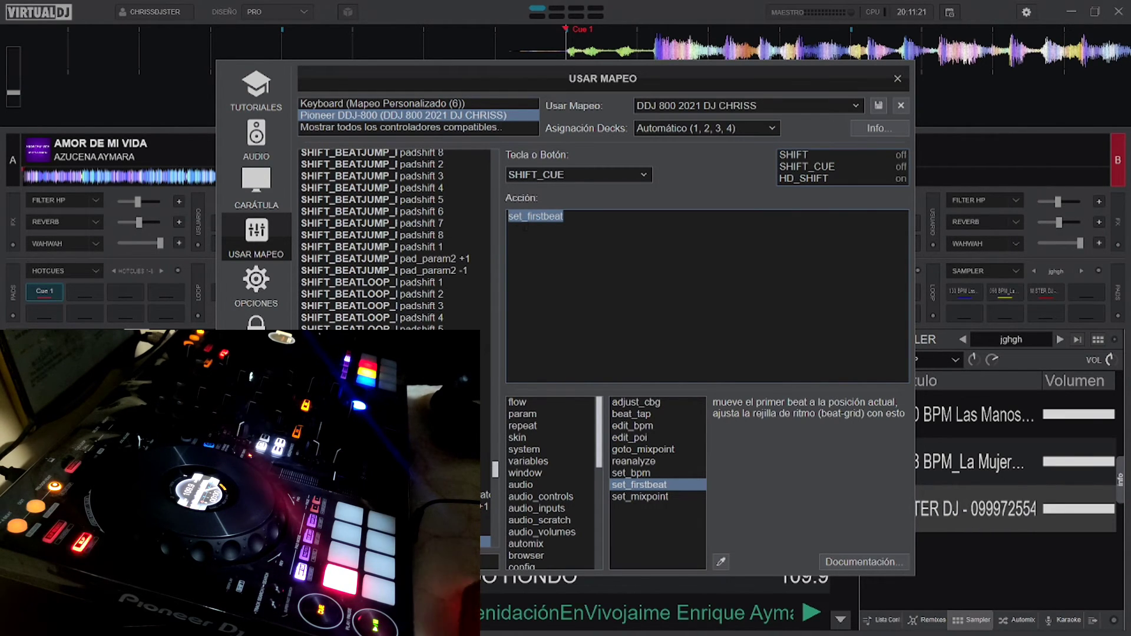
left_click(897, 79)
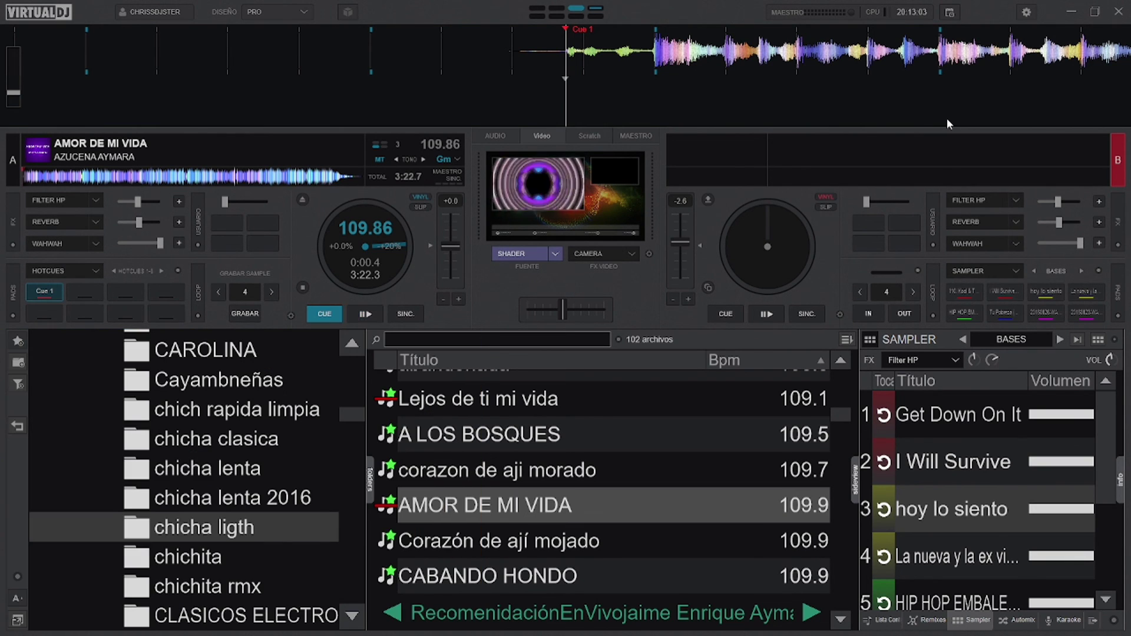
left_click(1071, 12)
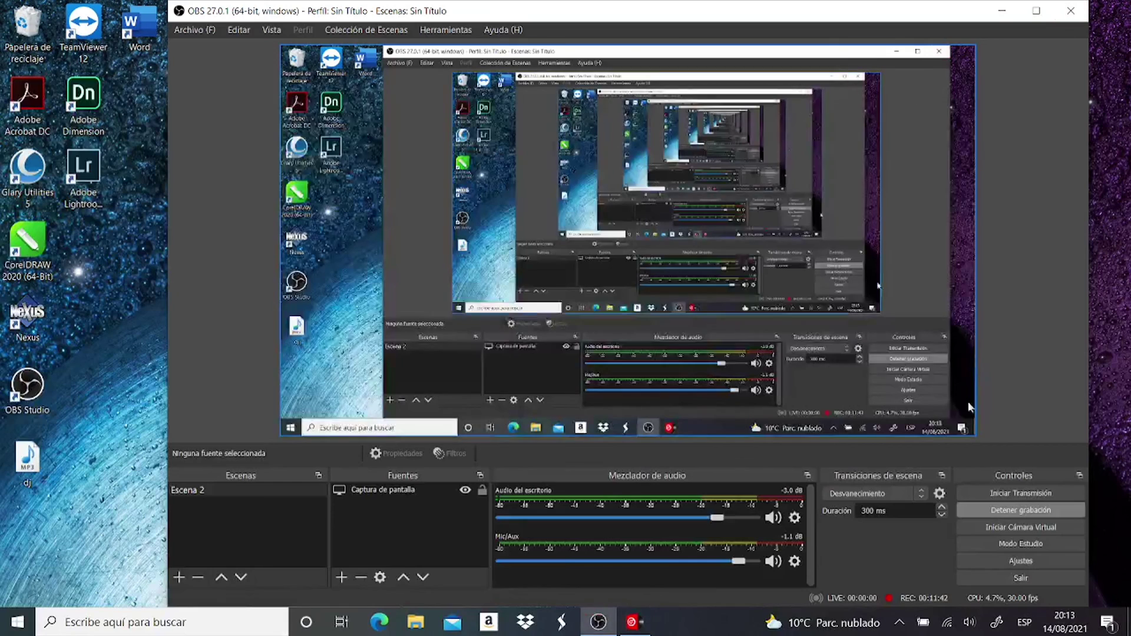